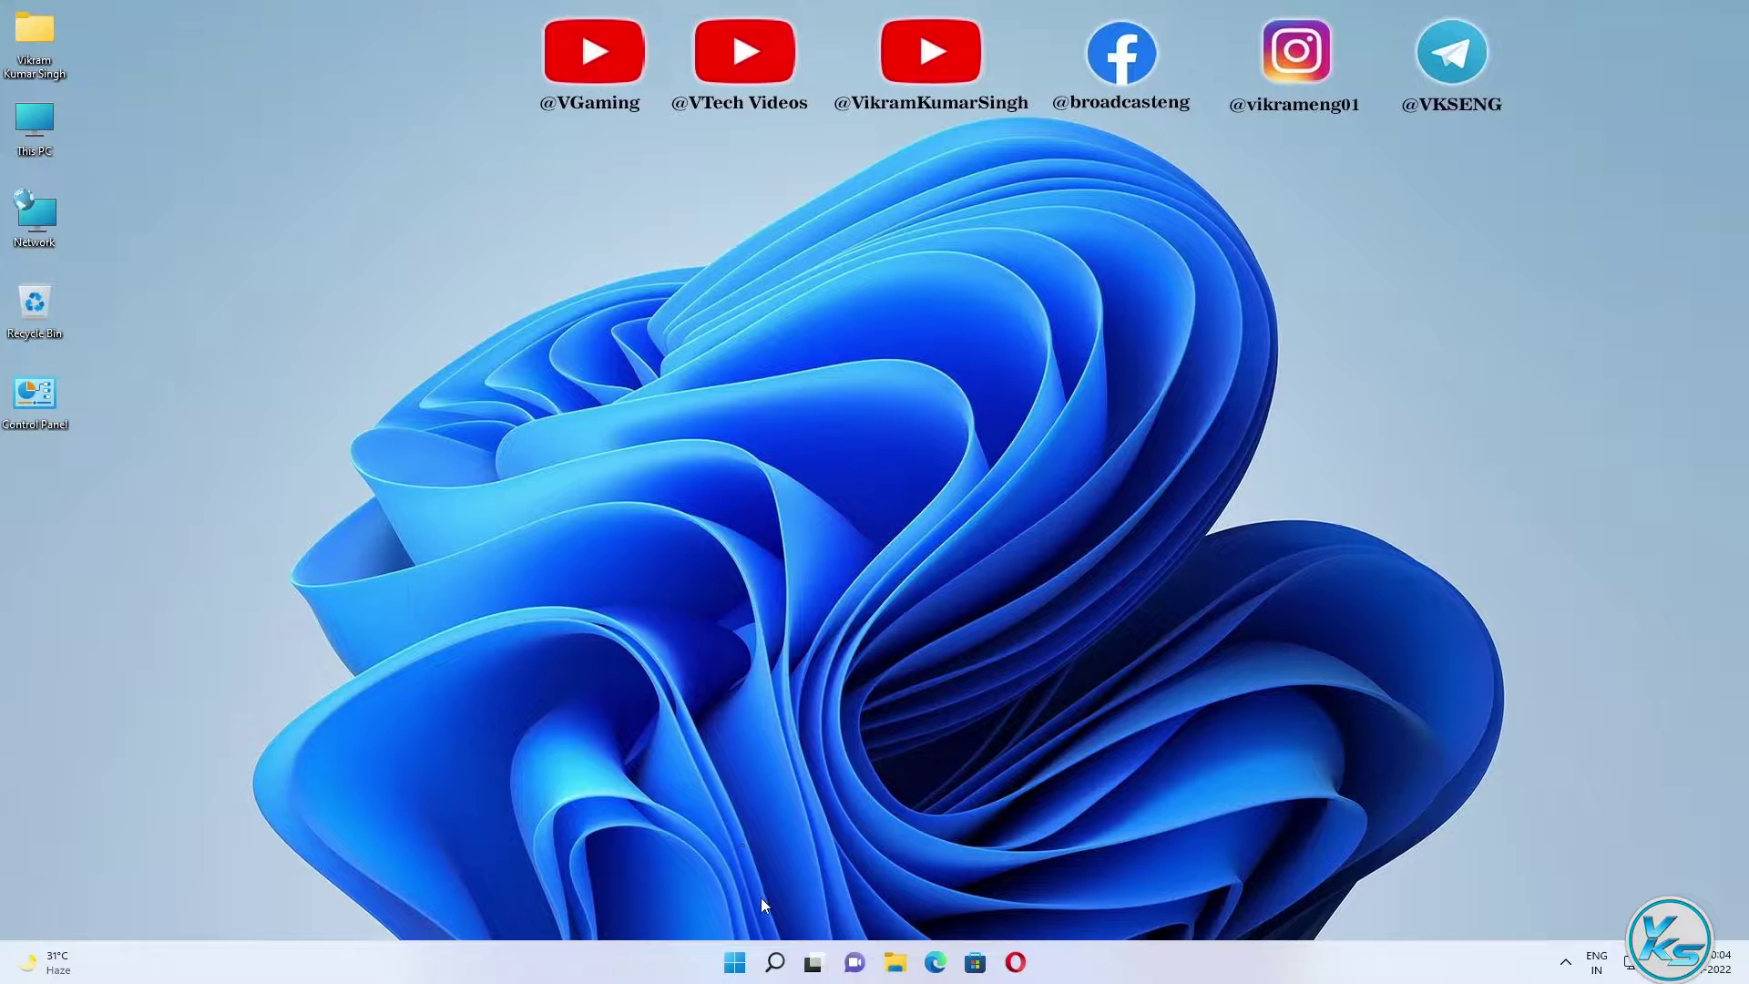
Search Windows for "ex" to check the search results, and dismiss the search window
click(777, 963)
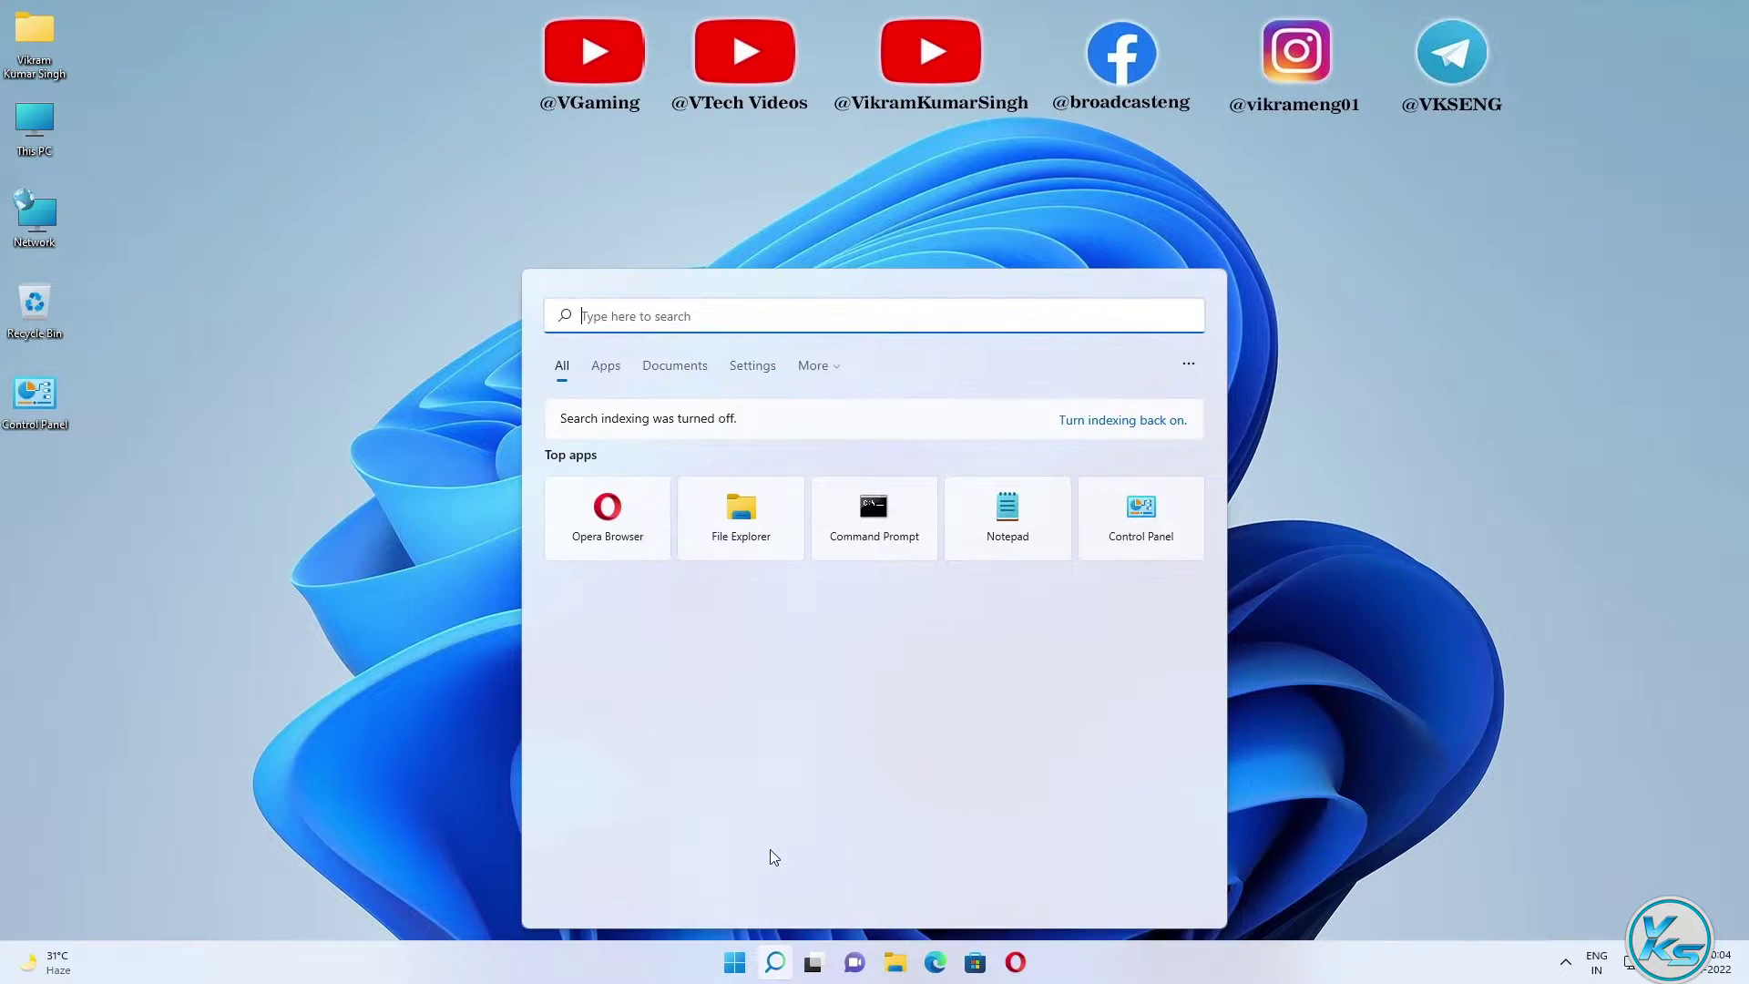
text(ex)
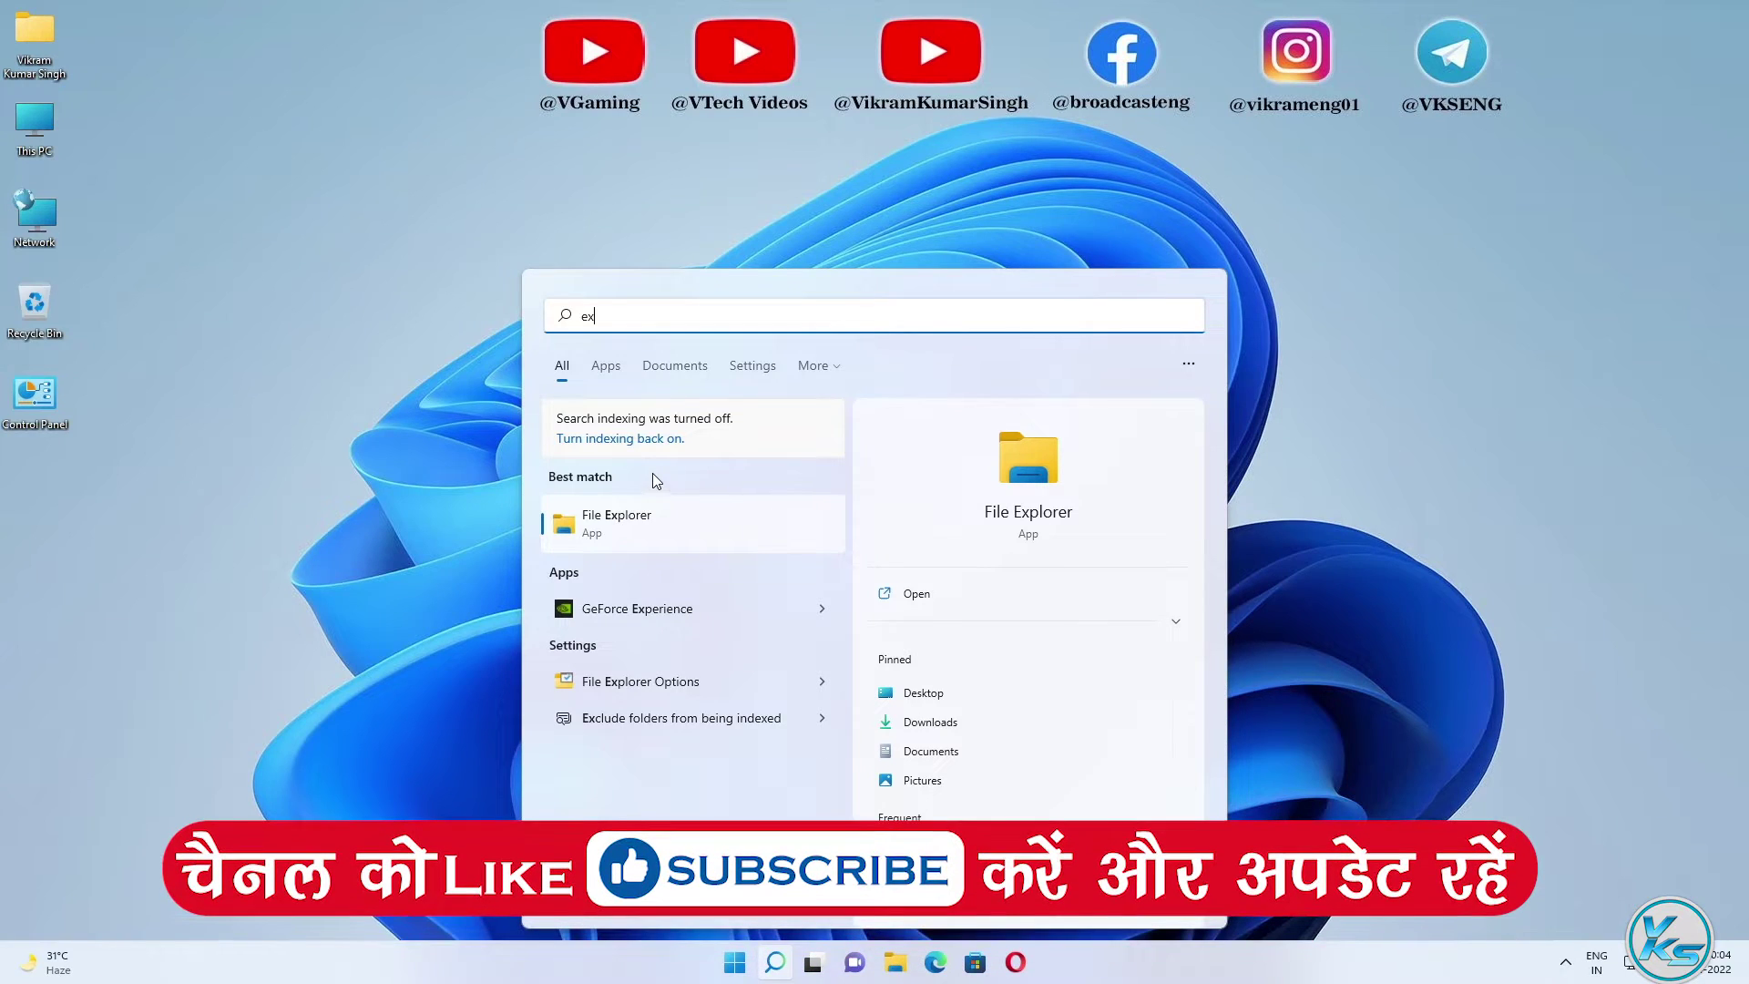
click(315, 597)
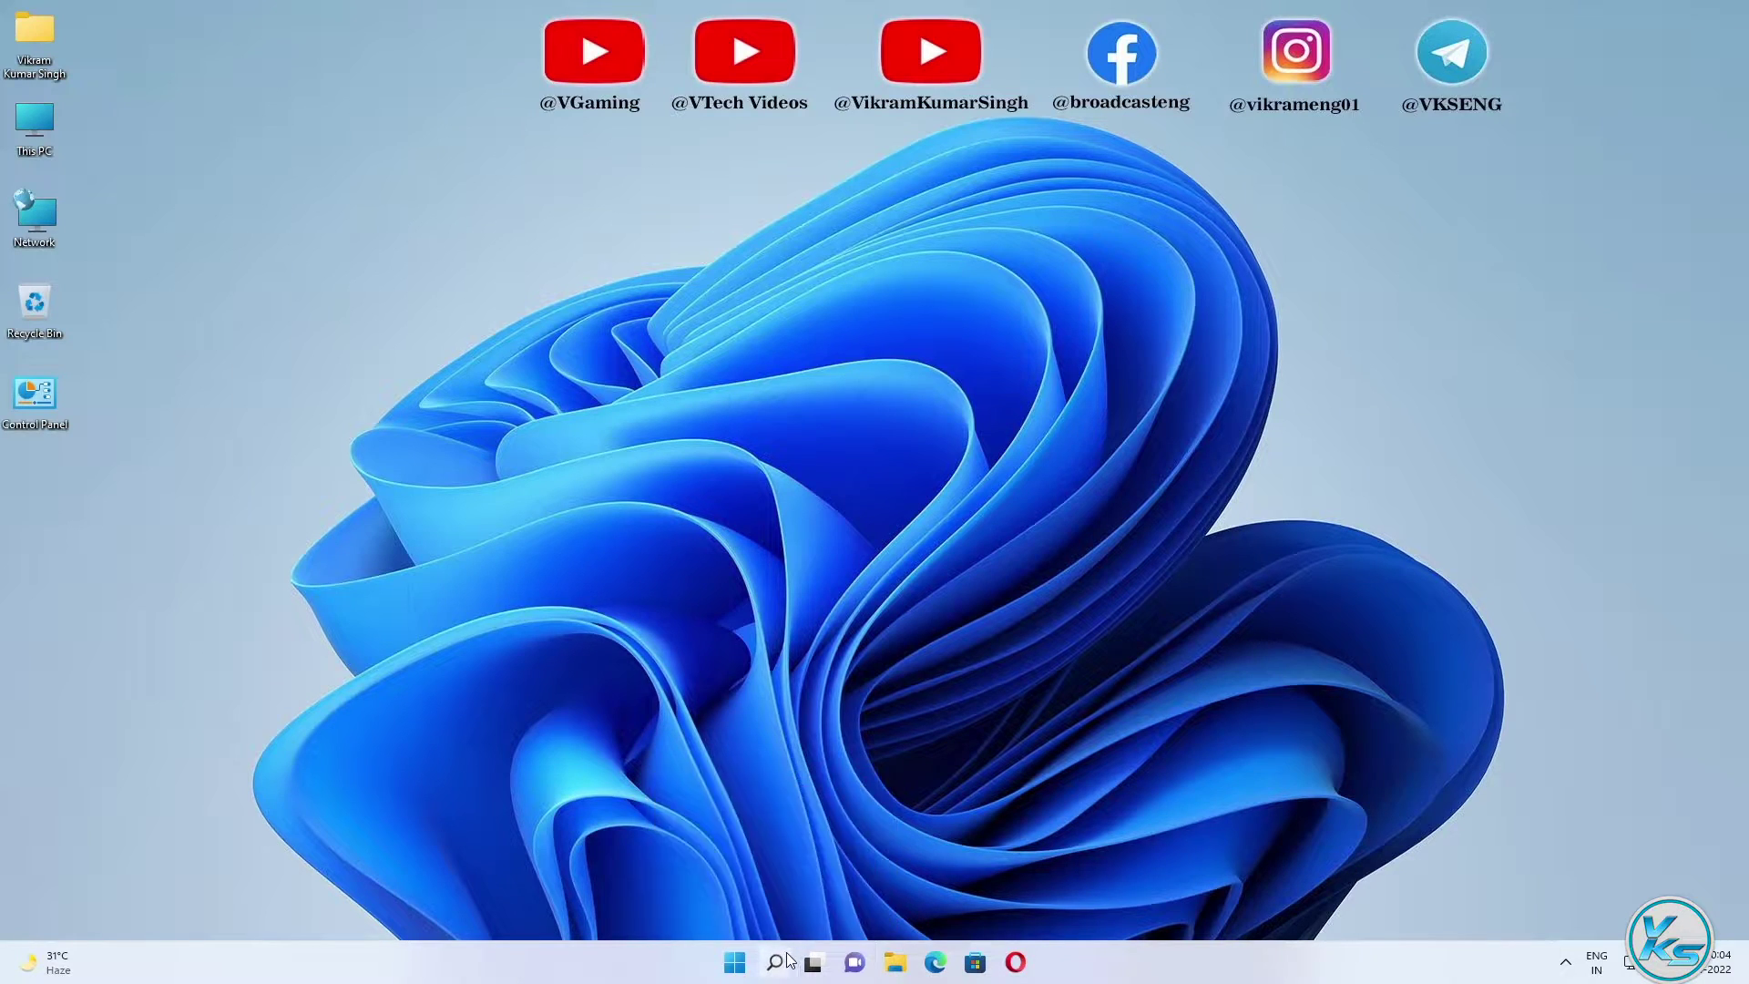
Search Windows for "services" and open the Services console
click(785, 959)
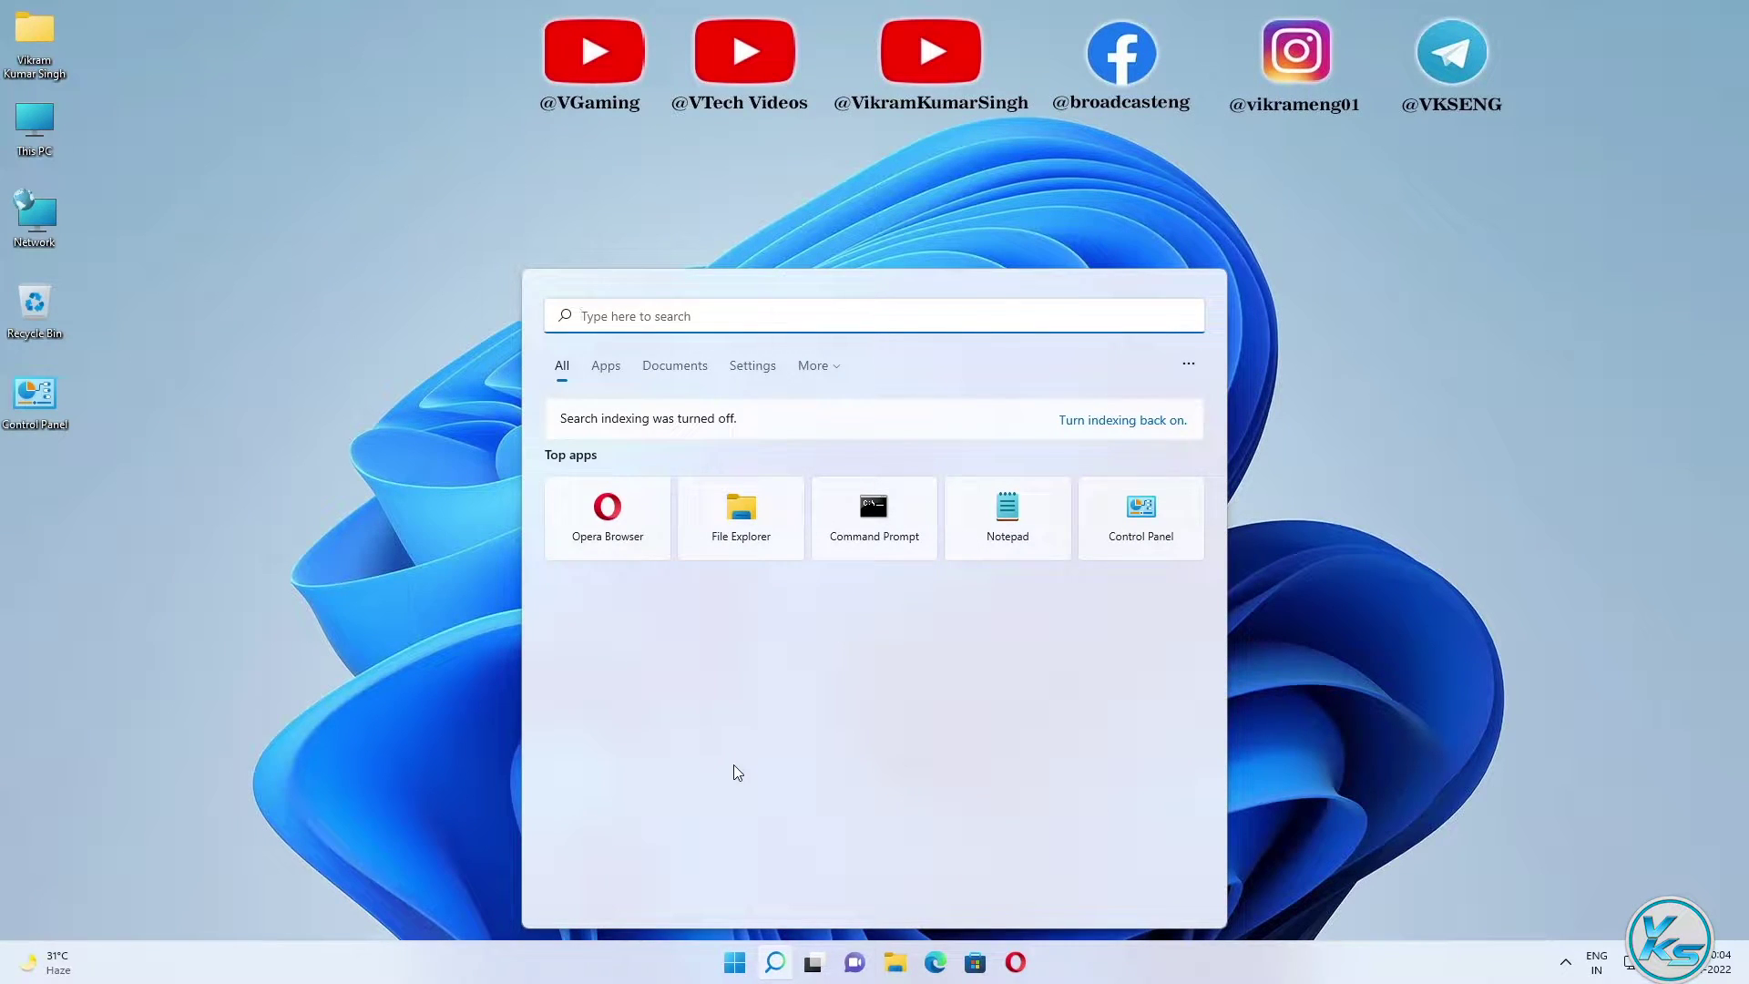
text(services)
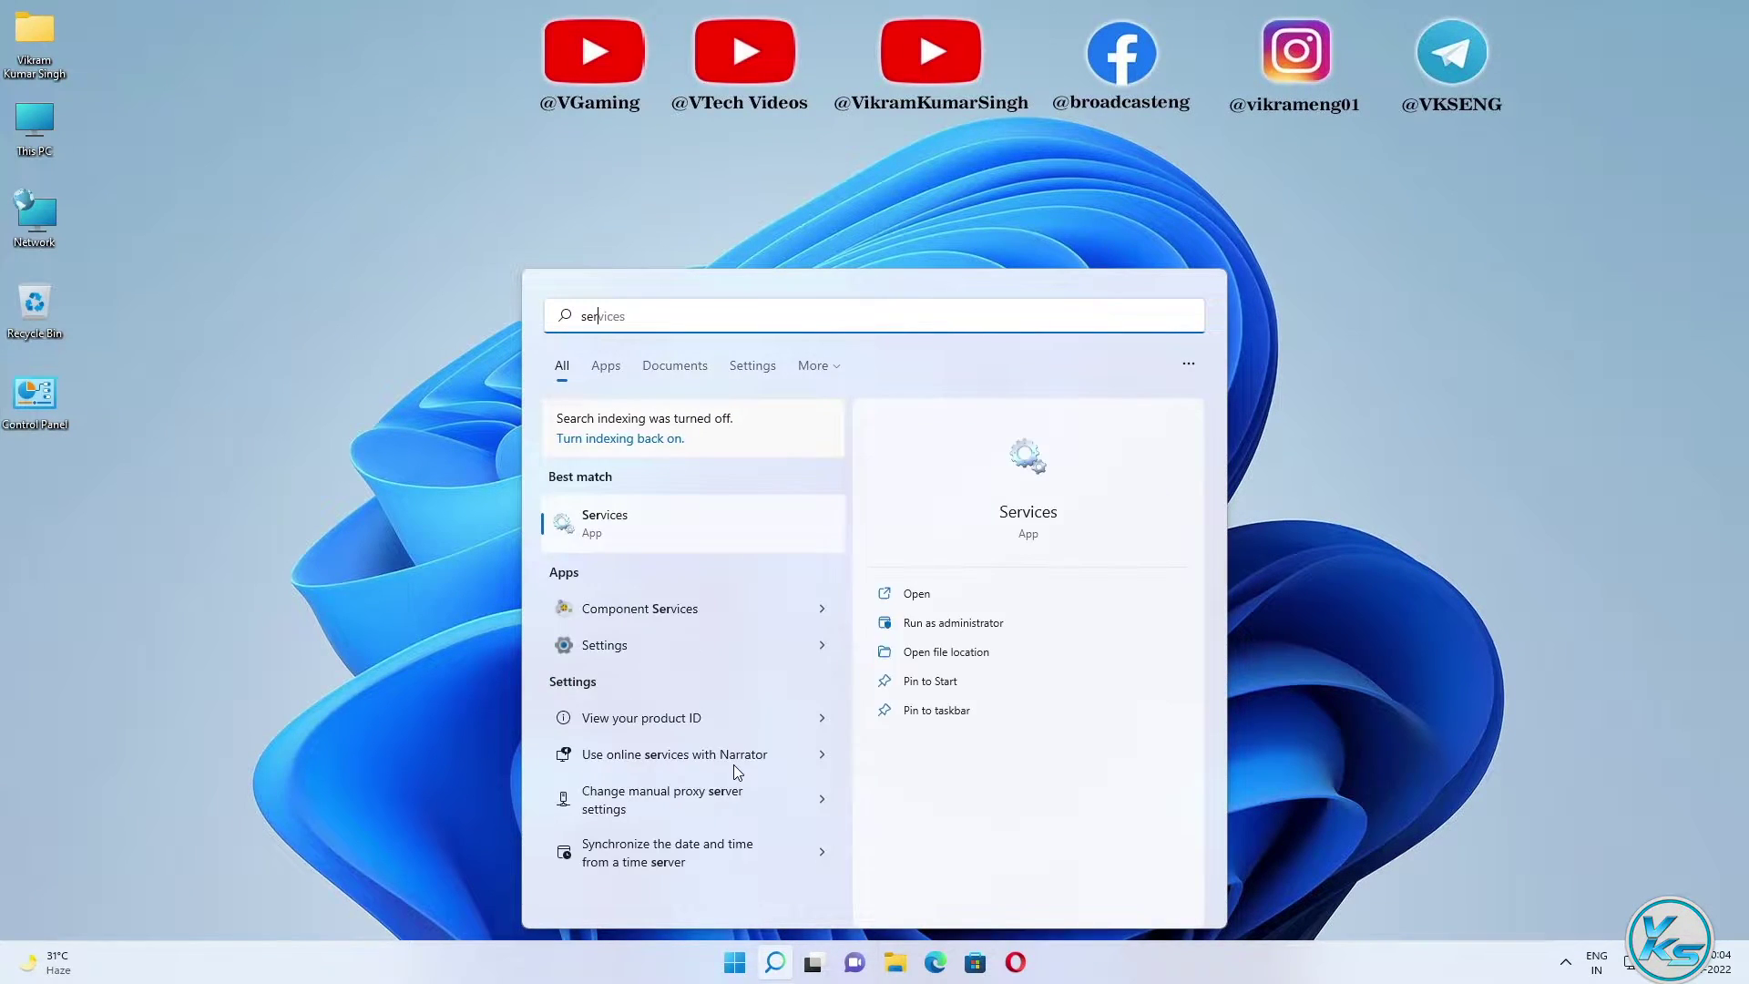
click(636, 534)
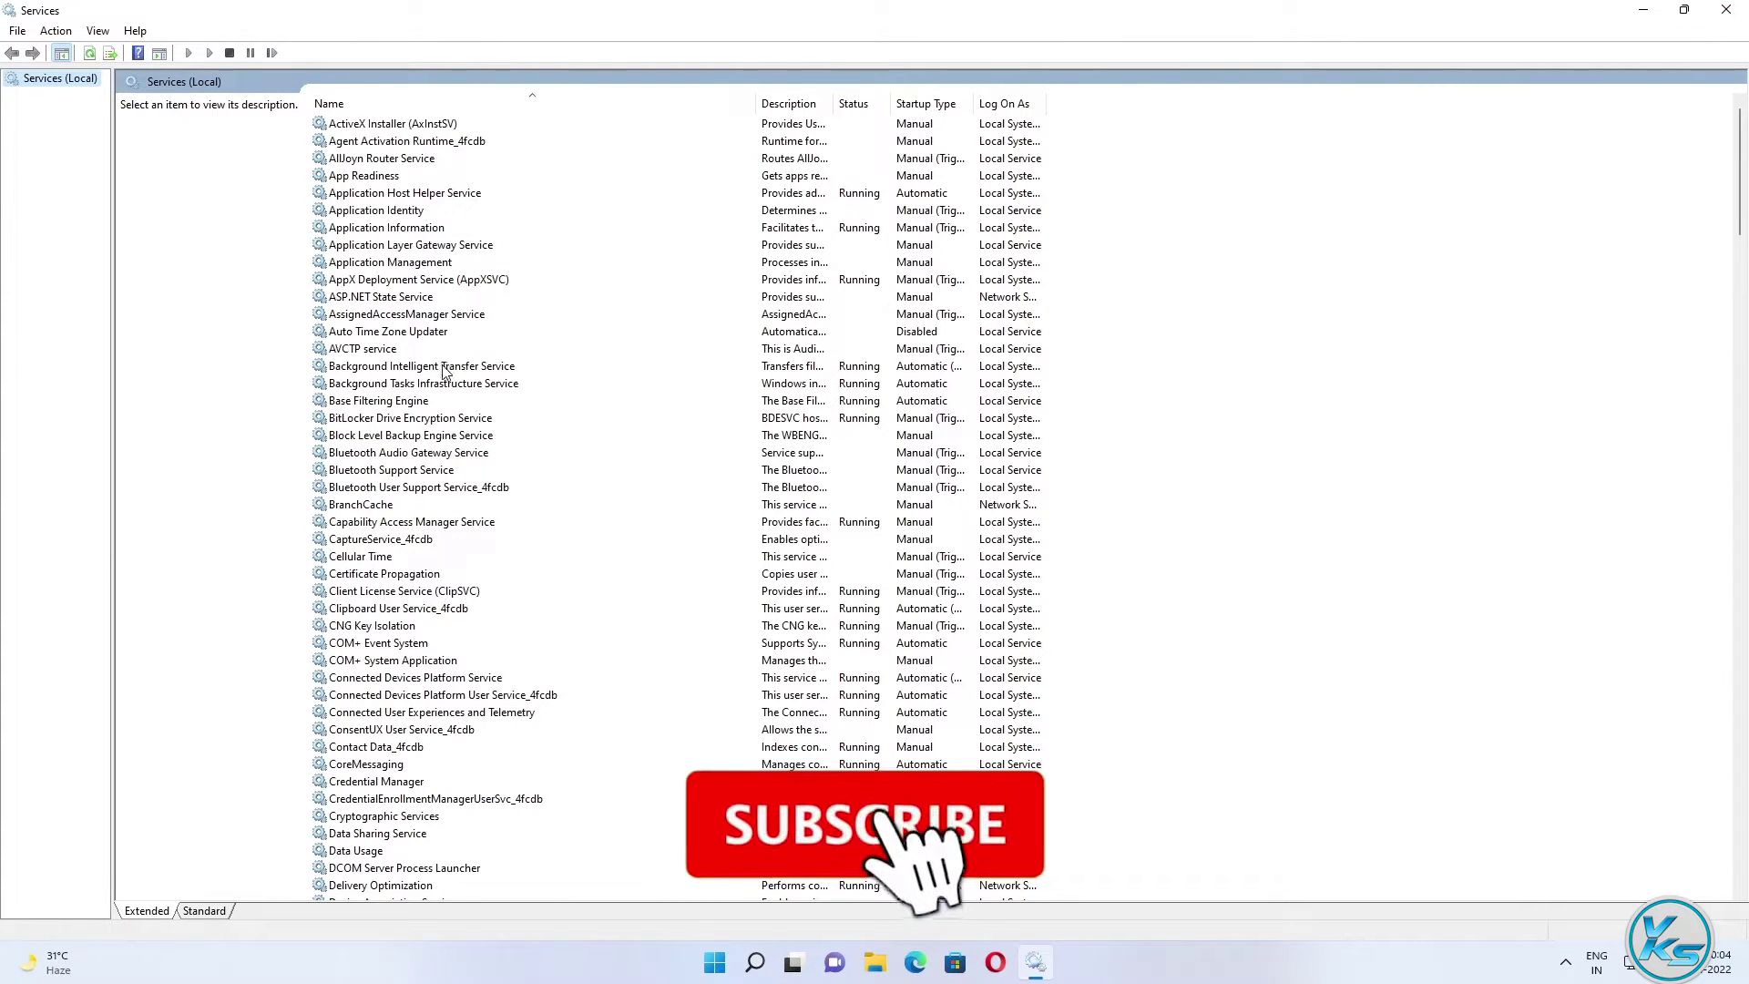
Locate the Windows Search service in the list and open its properties
scroll(460, 369, down, 13)
scroll(474, 363, down, 11)
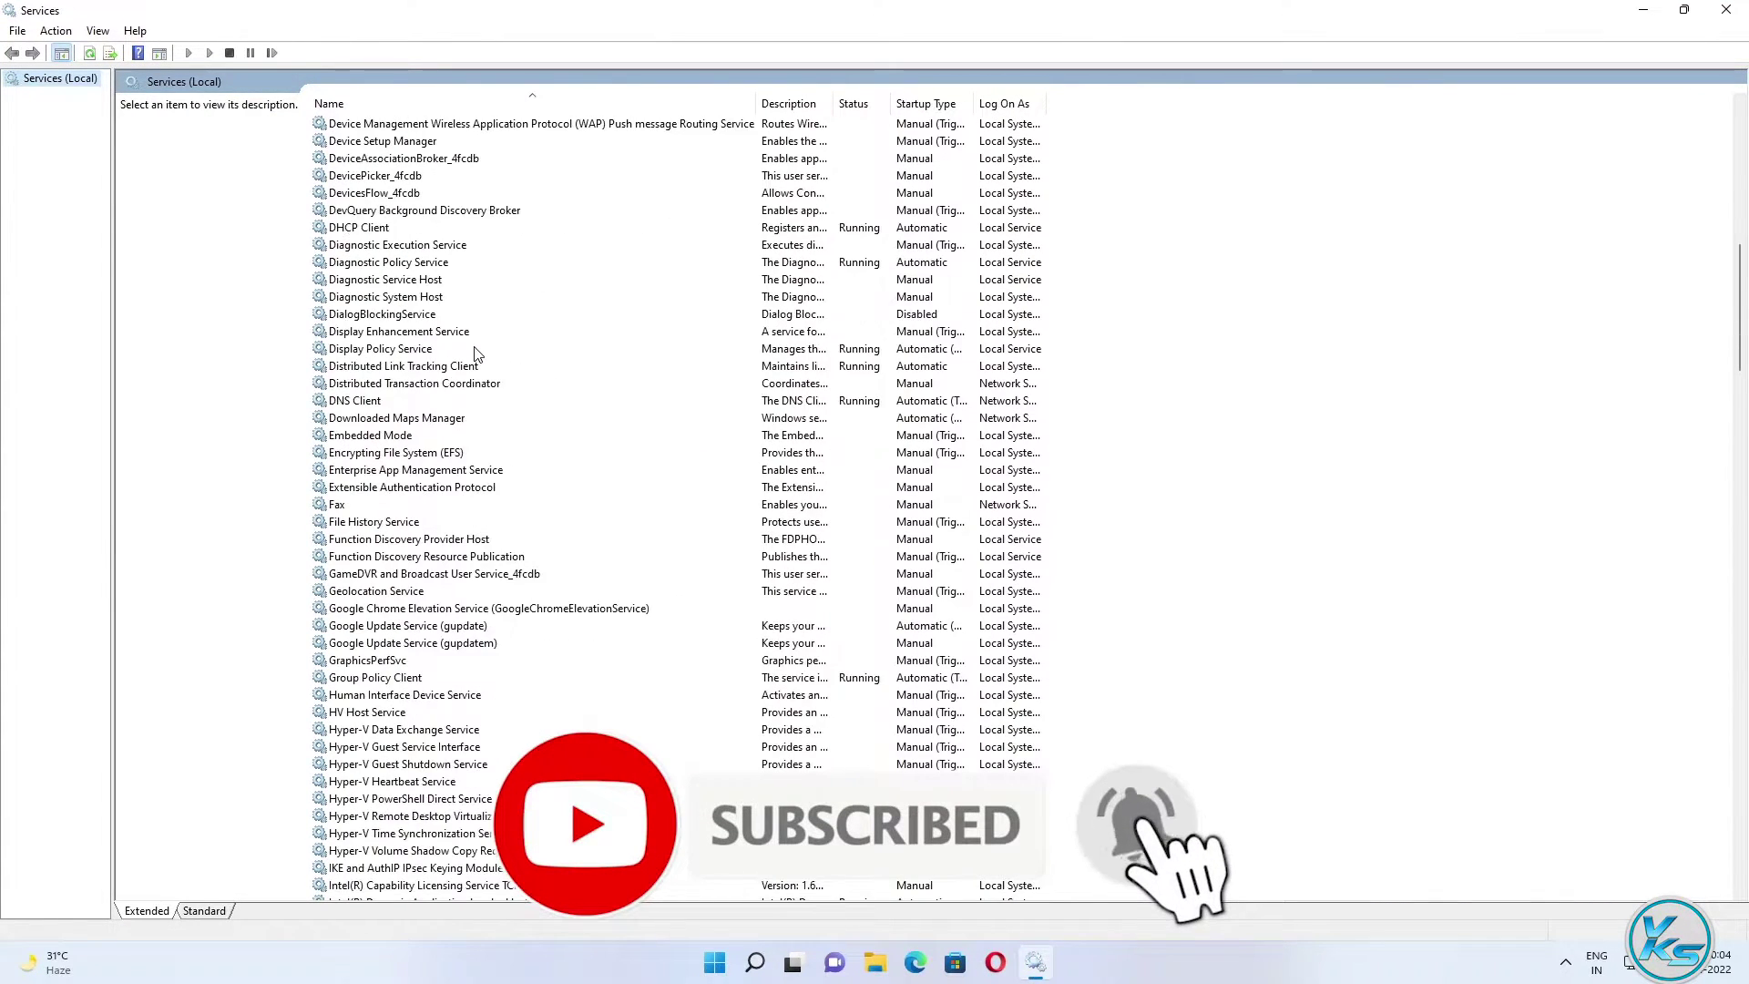
scroll(466, 363, down, 20)
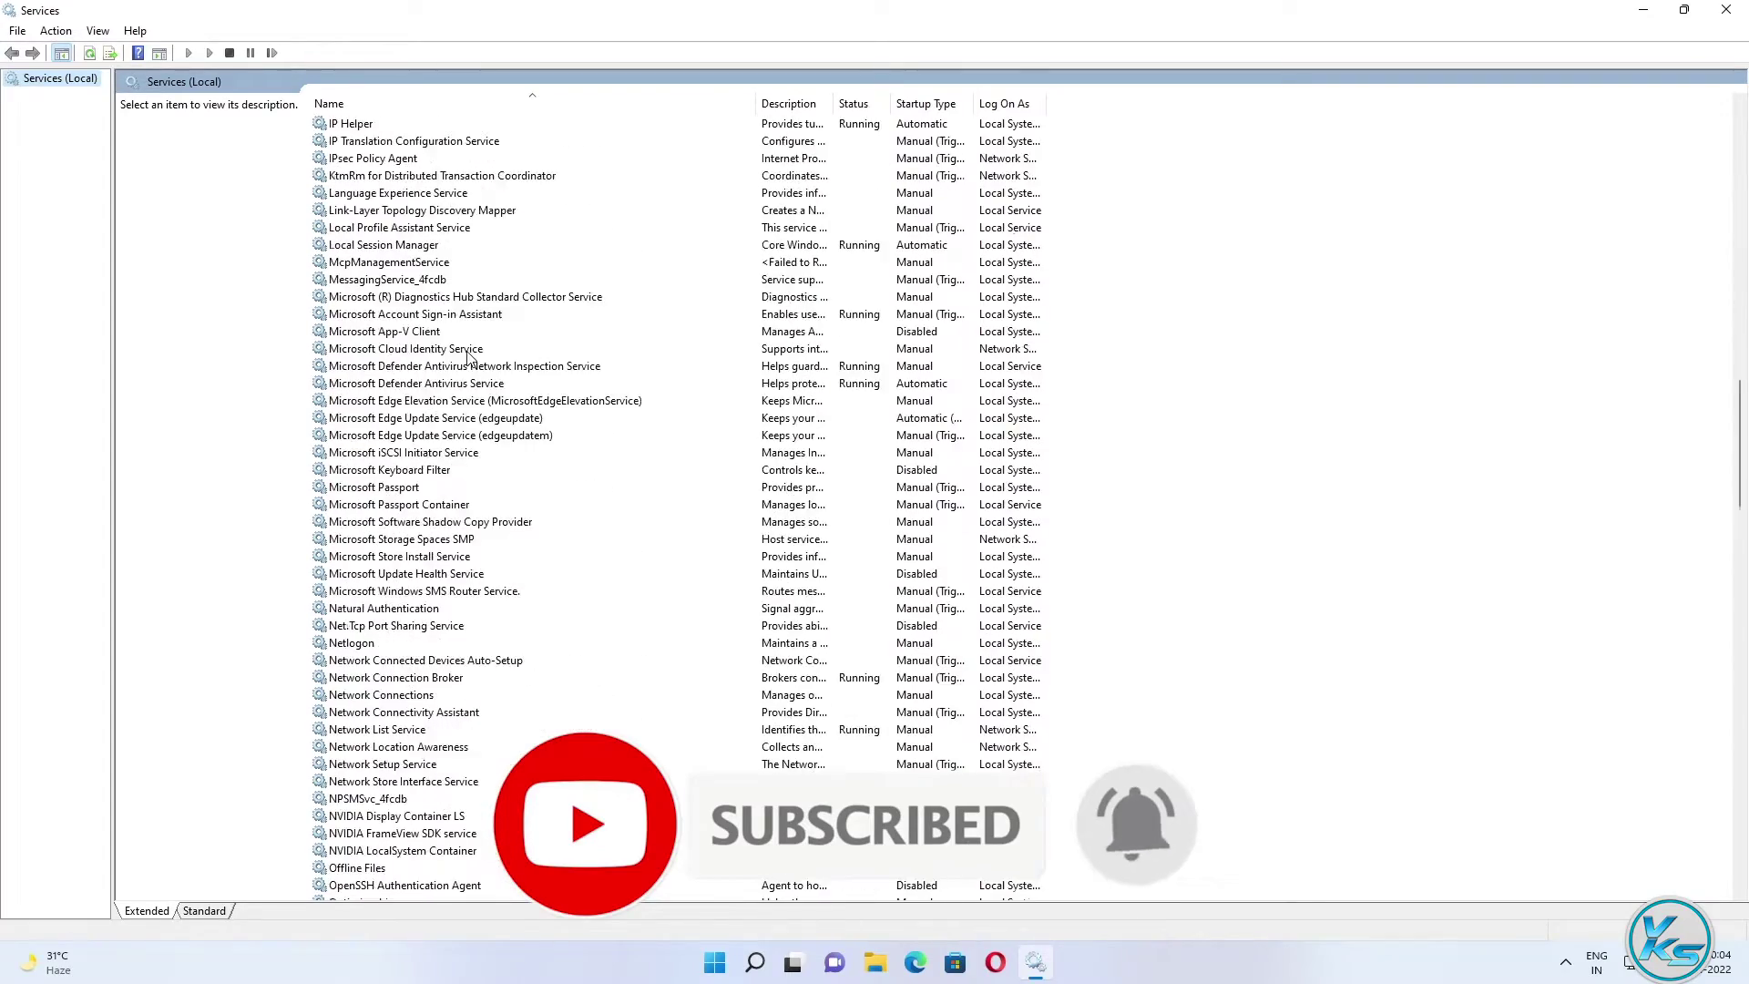
scroll(460, 369, down, 13)
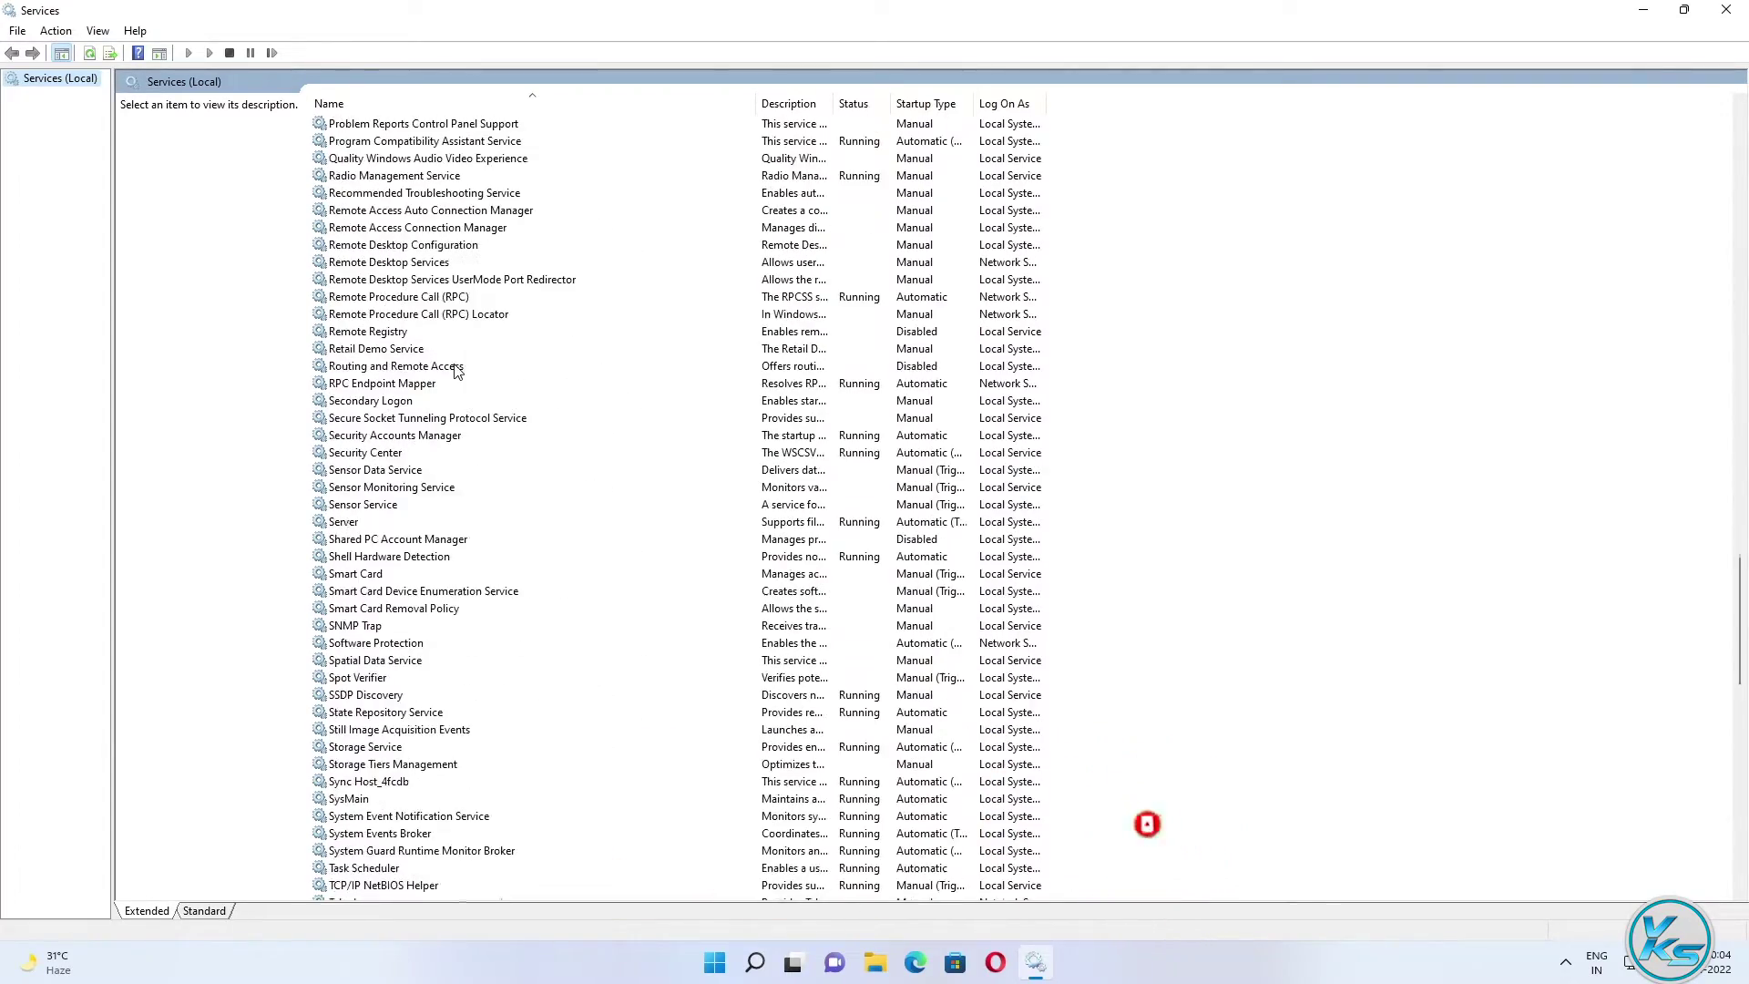
scroll(450, 376, down, 19)
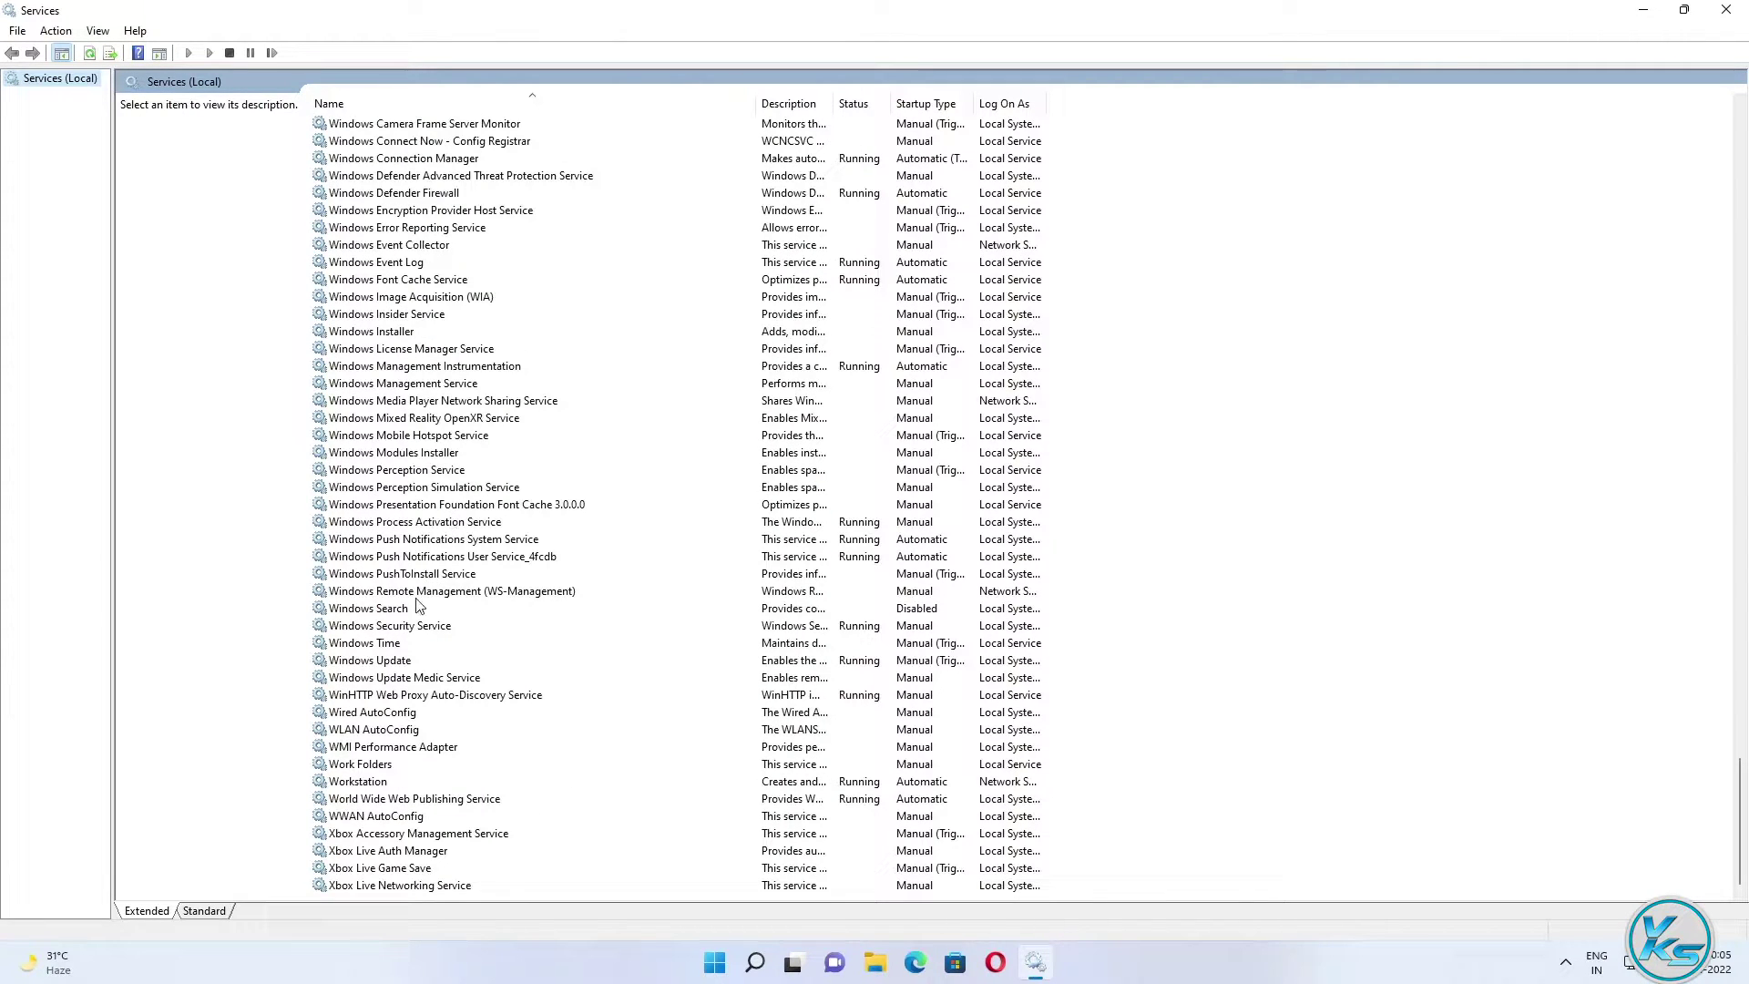
click(375, 612)
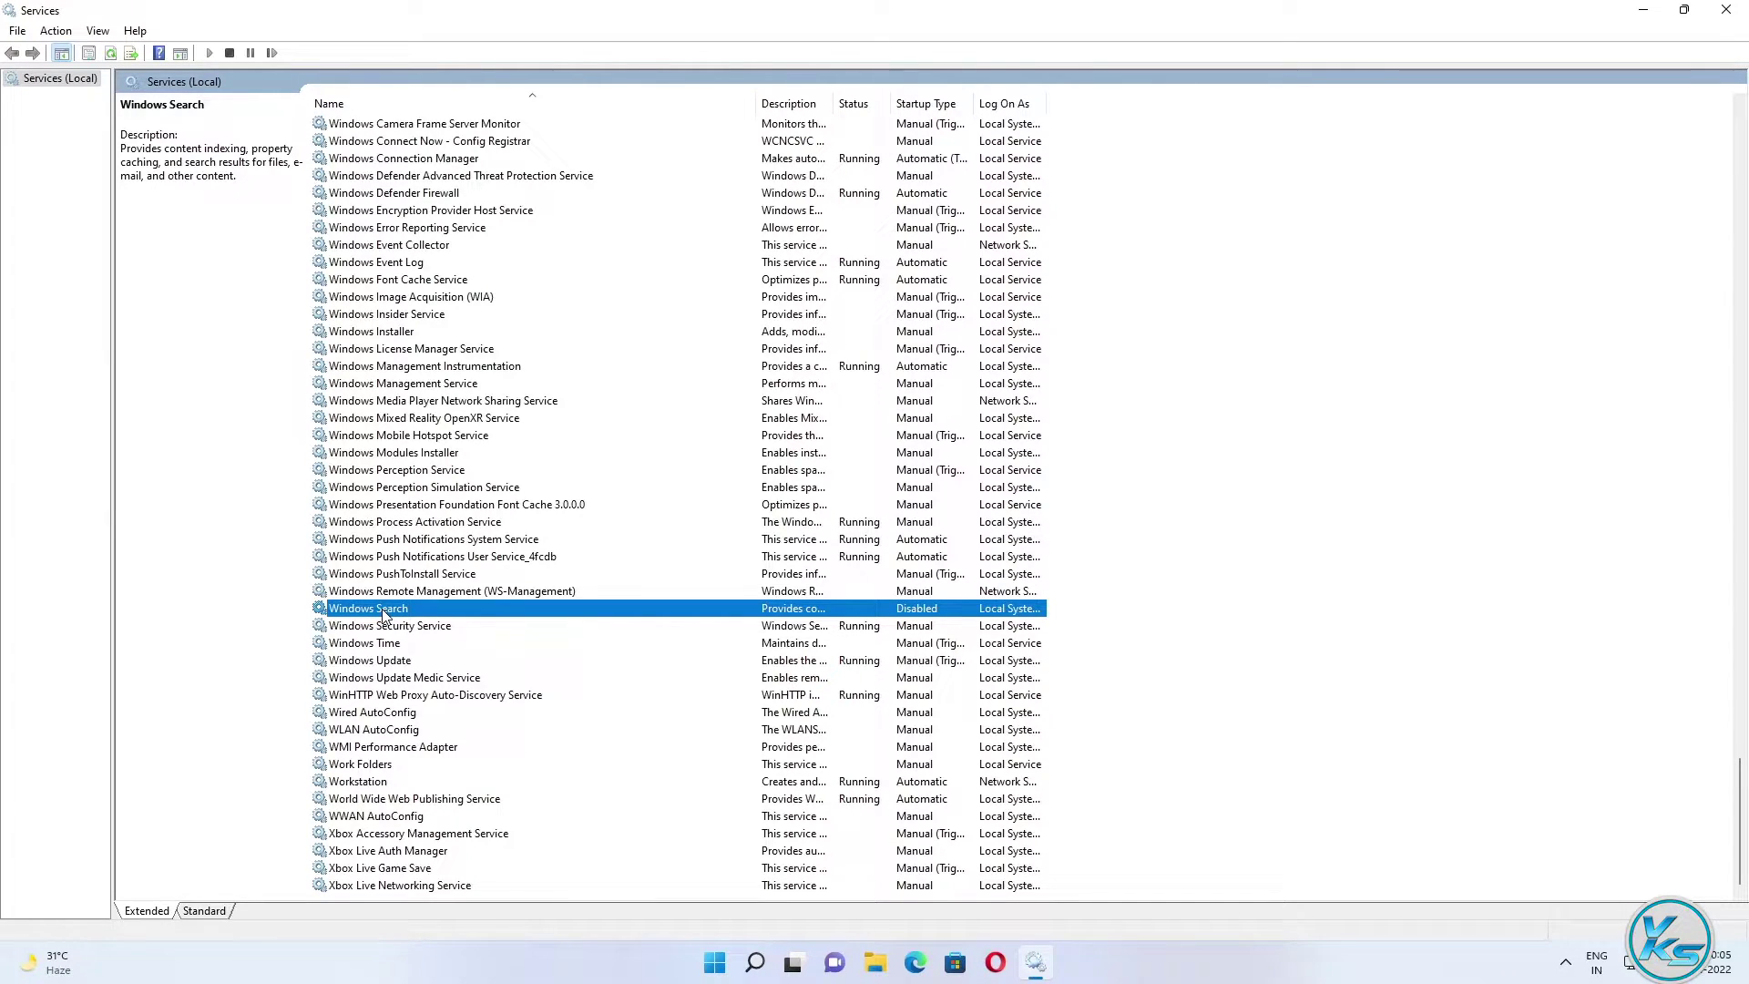
double_click(383, 615)
drag(820, 273, 833, 201)
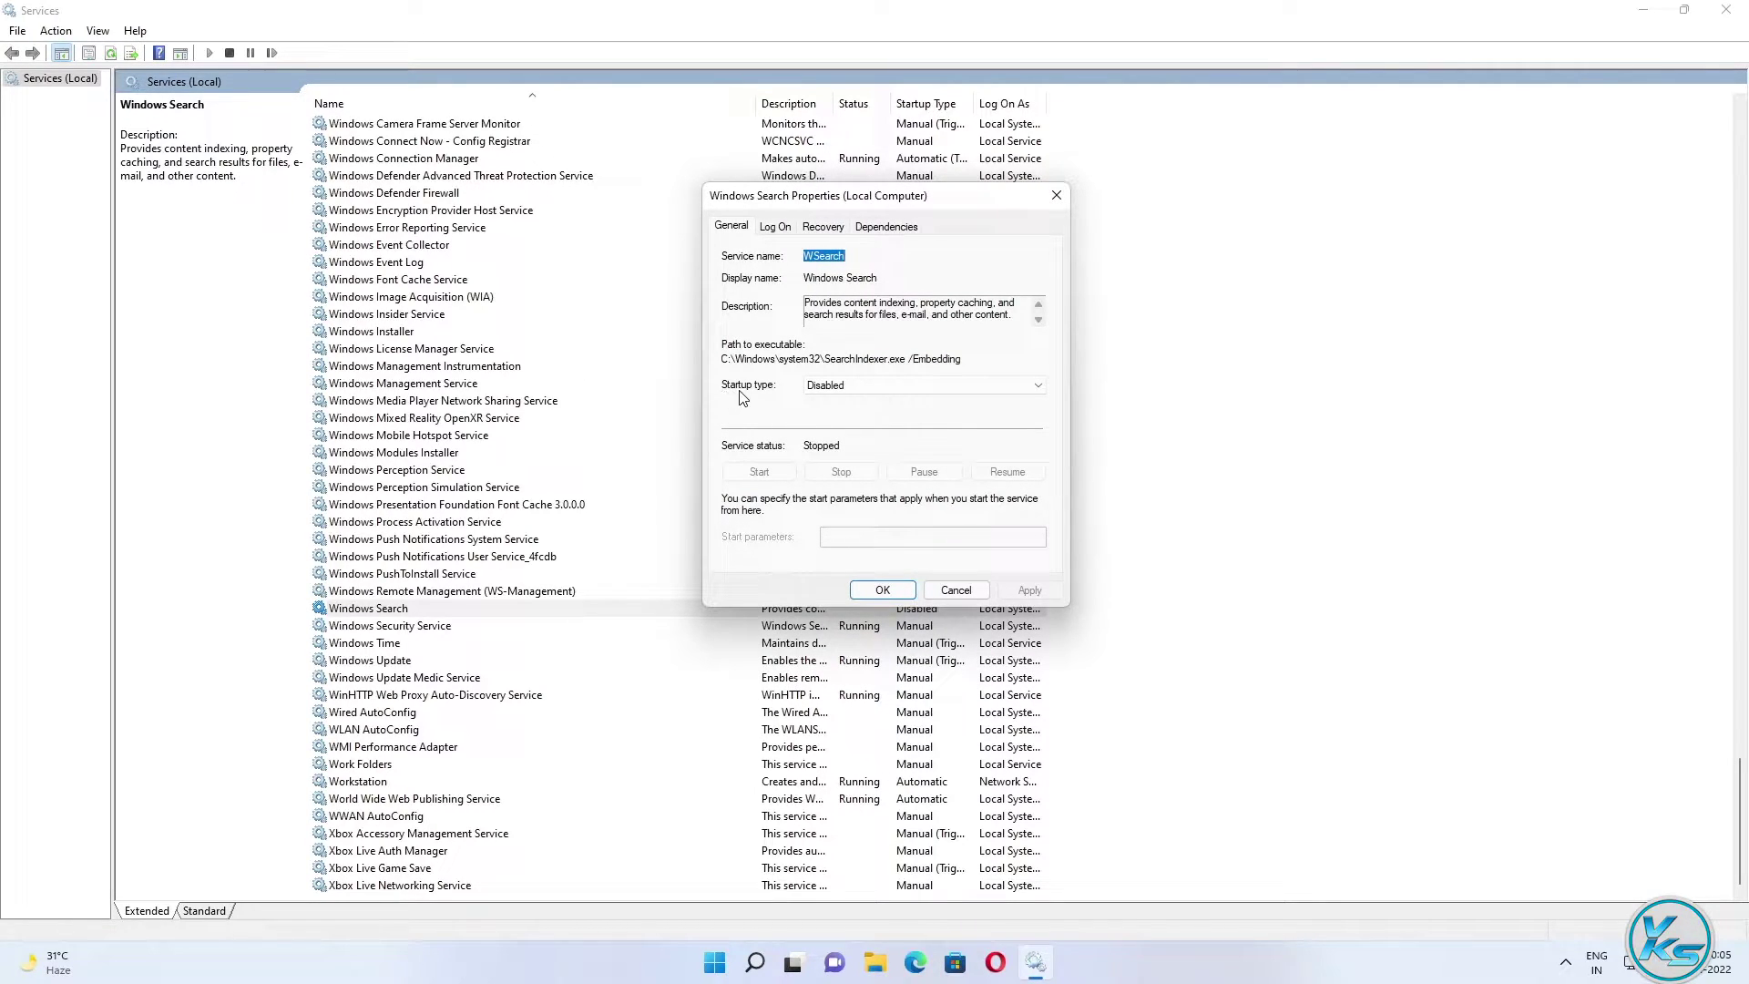
Set the Windows Search startup type to Automatic, start the service, and close the properties and Services windows
click(858, 386)
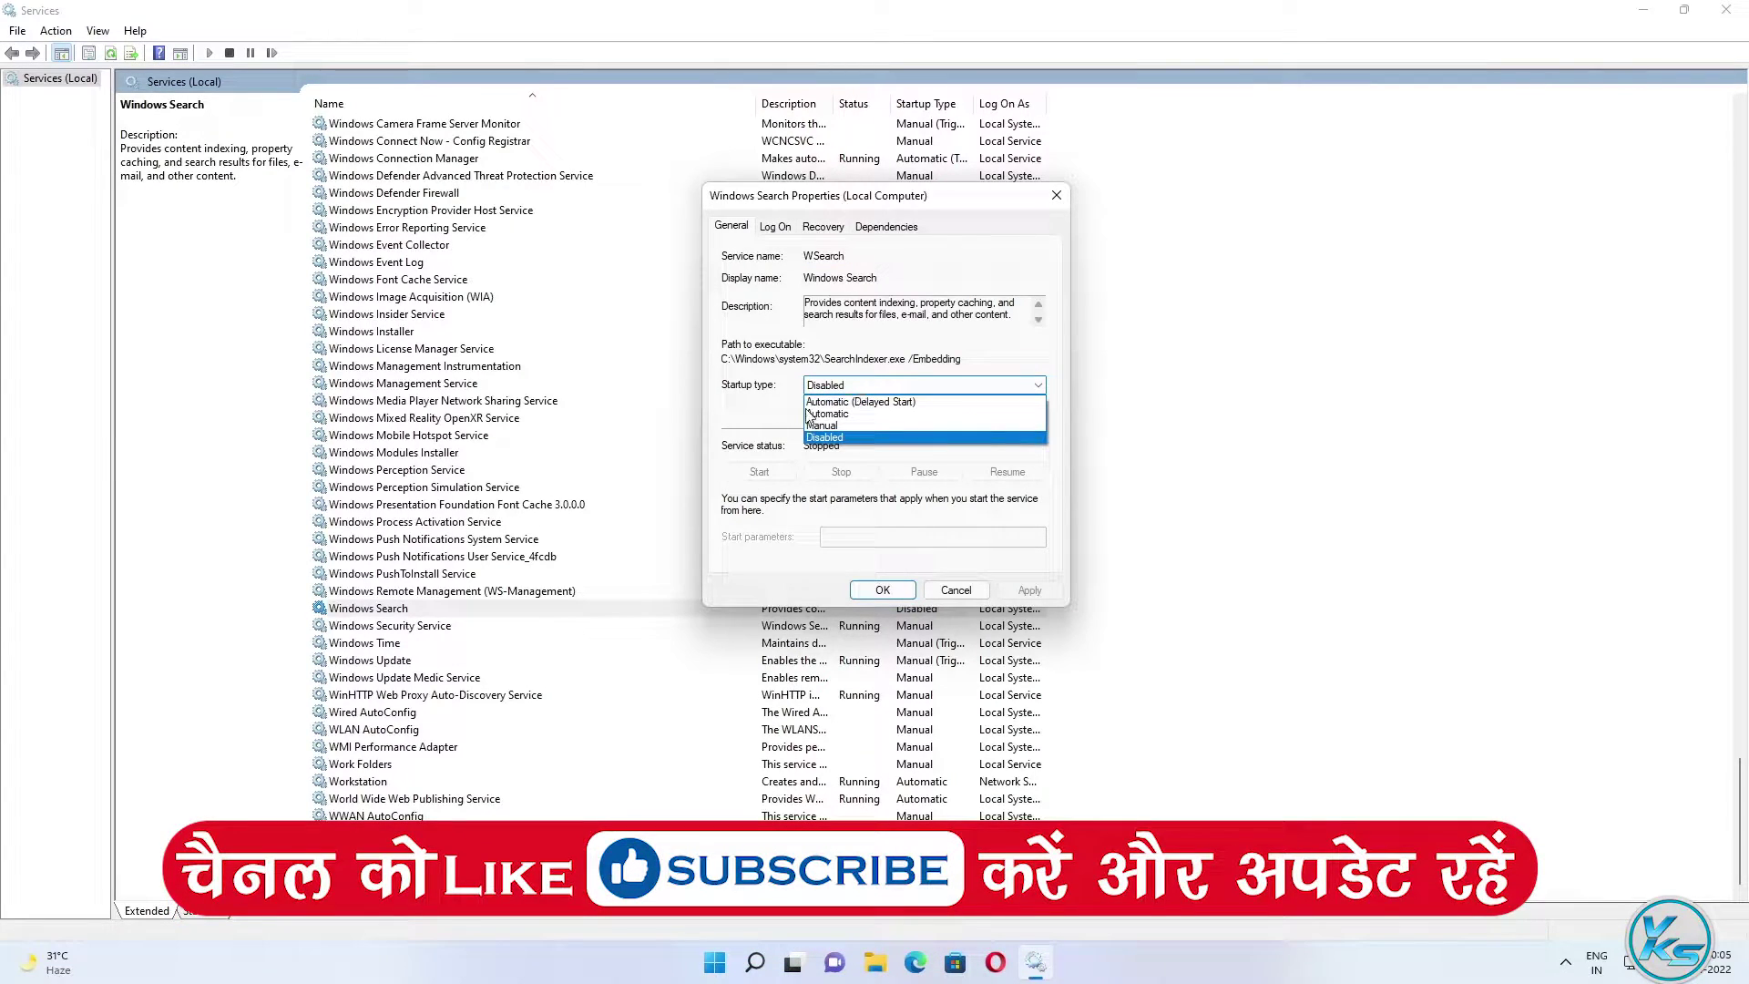
click(820, 414)
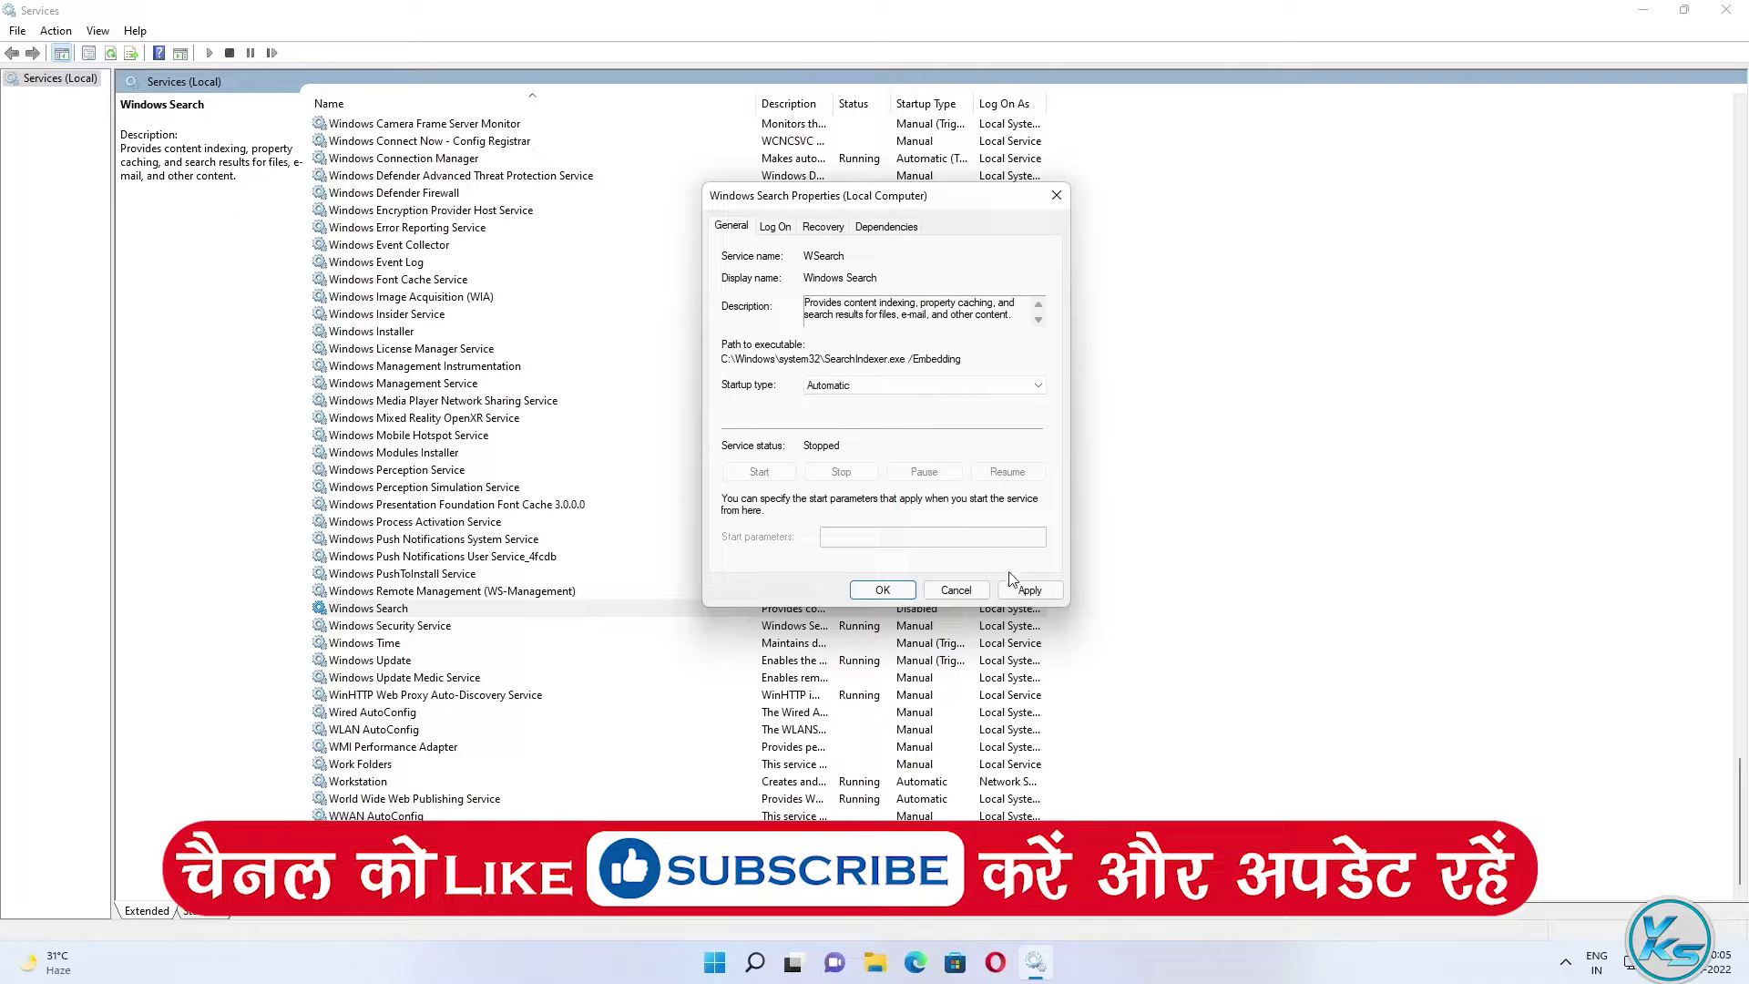
click(1027, 588)
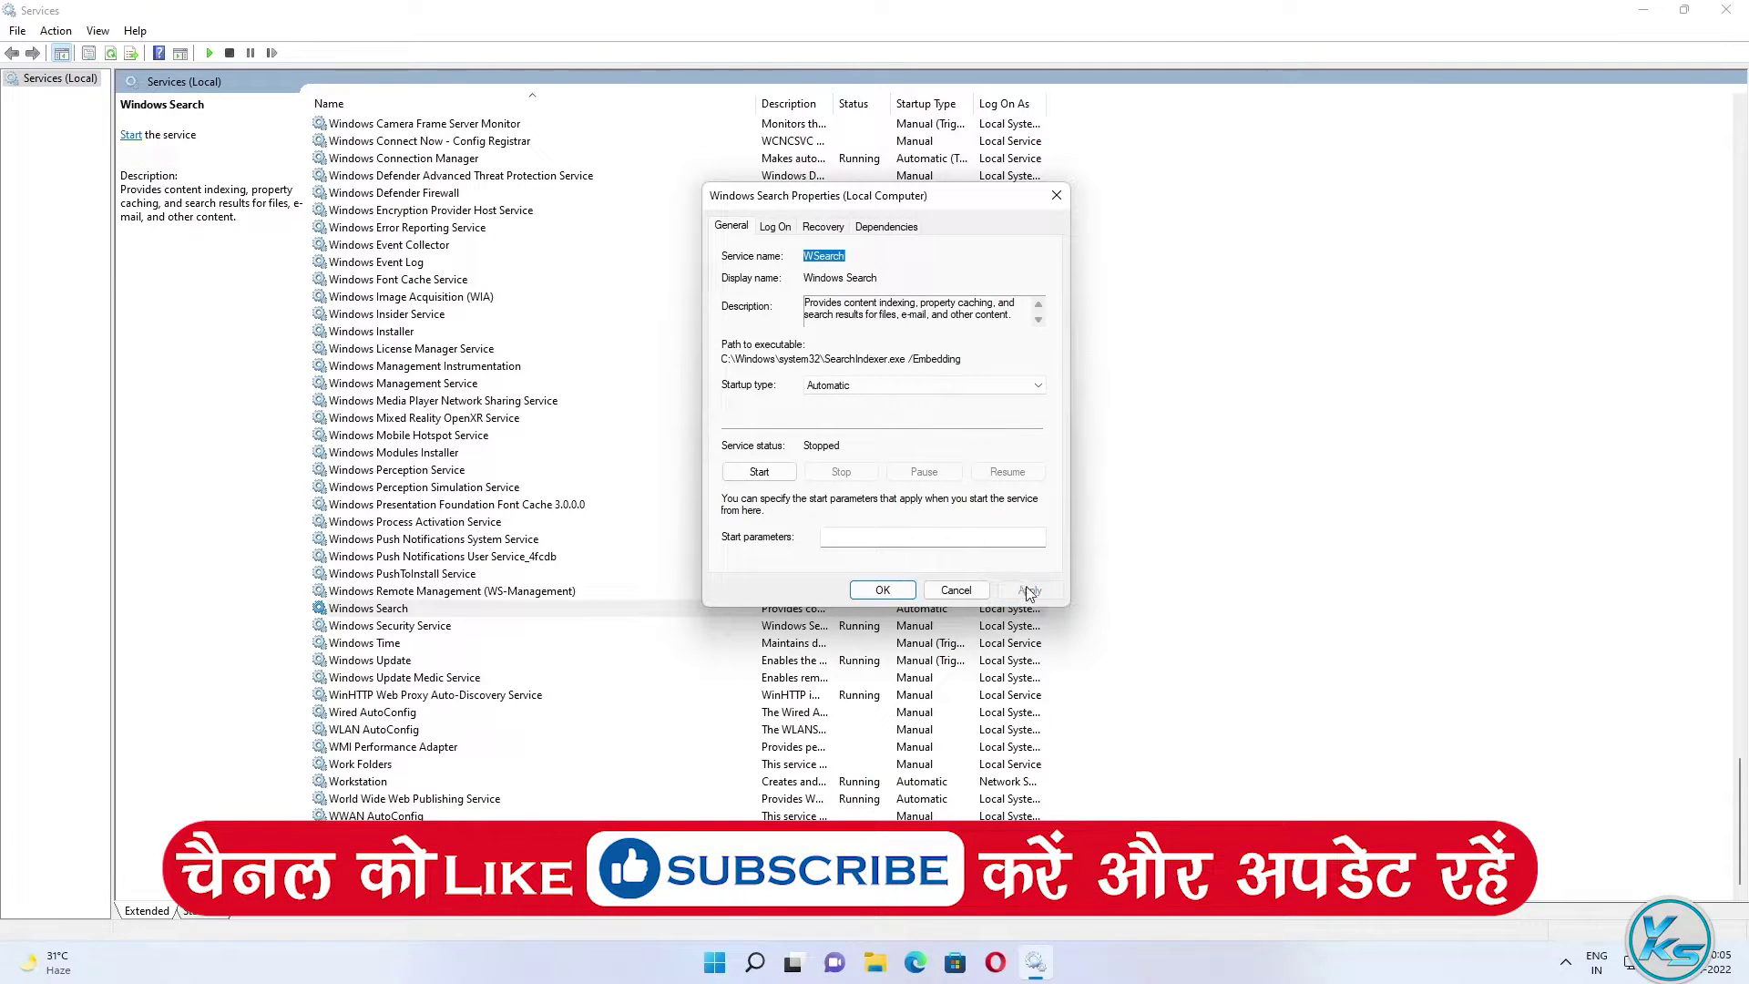
click(760, 472)
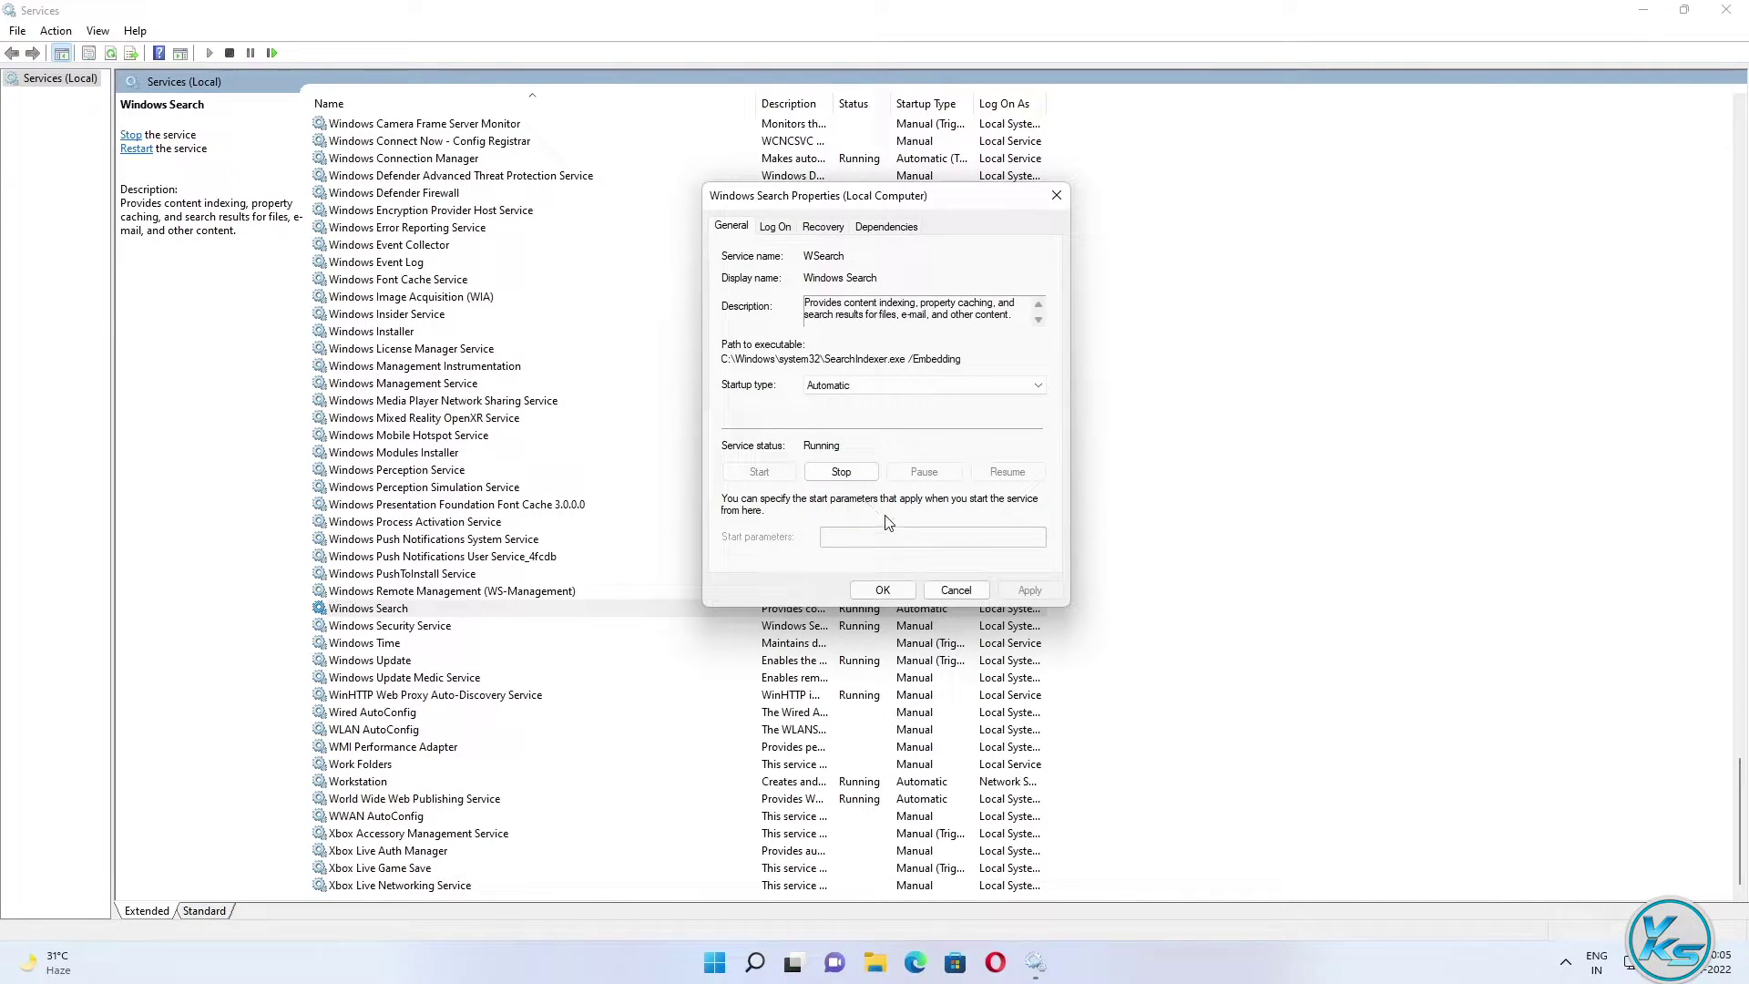
click(883, 590)
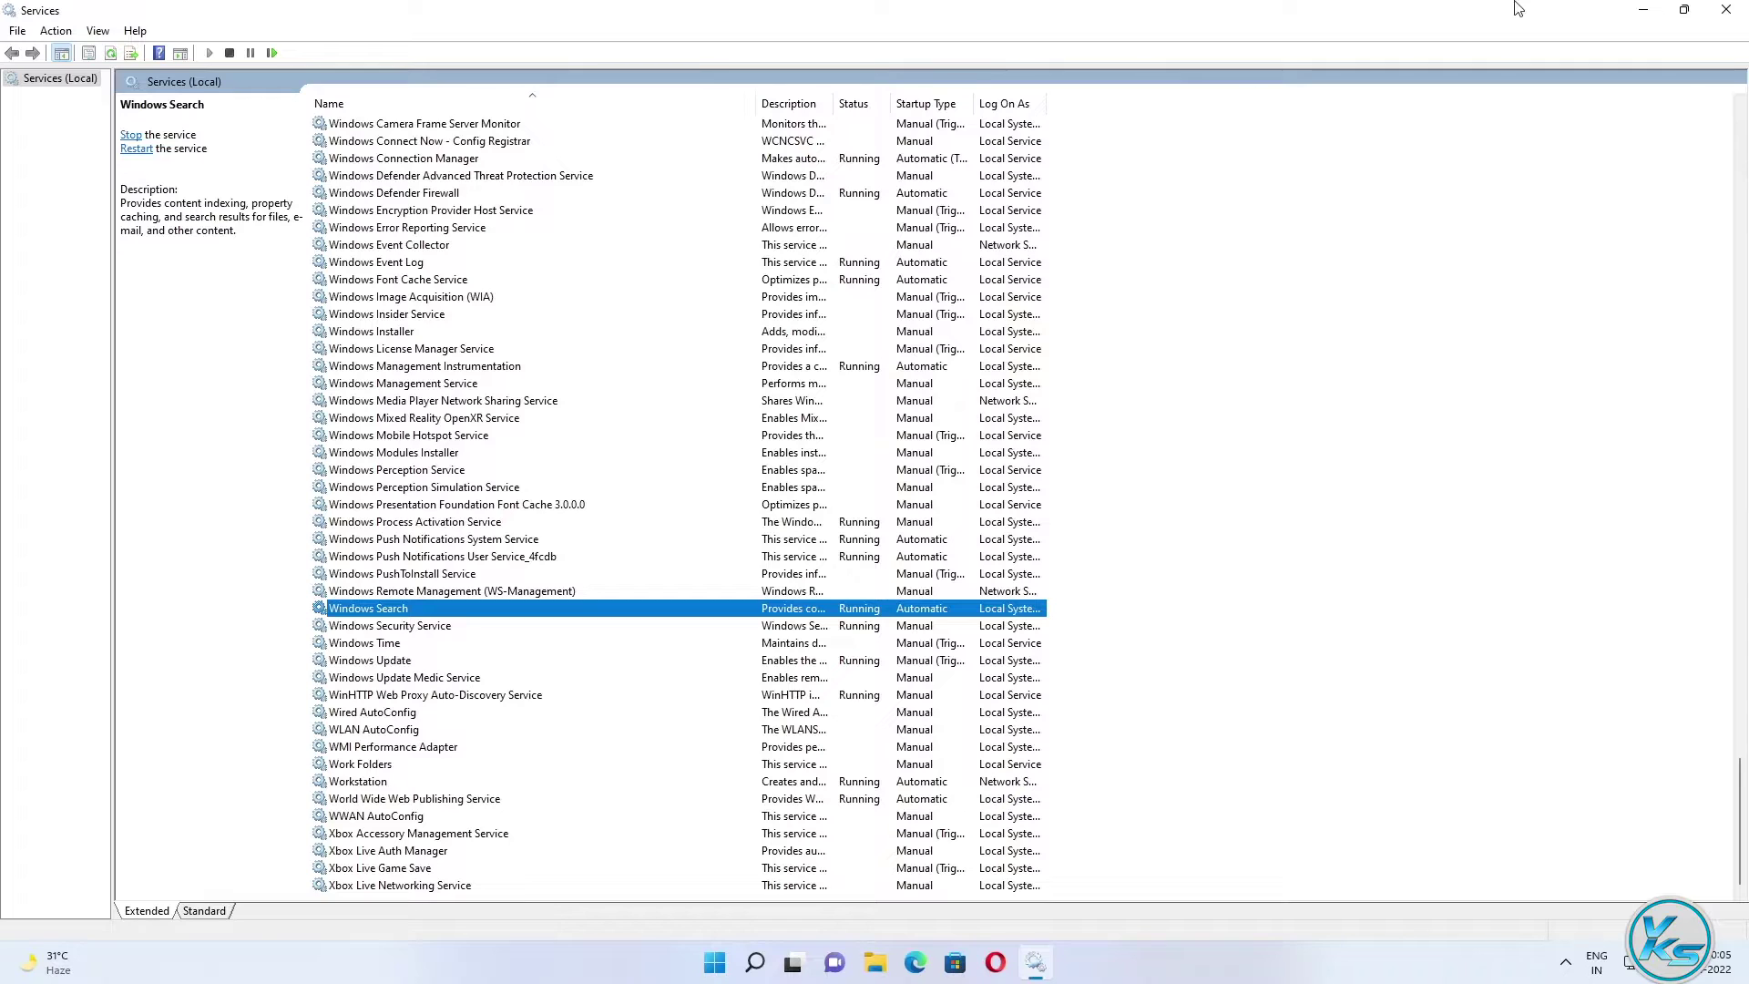
click(1724, 11)
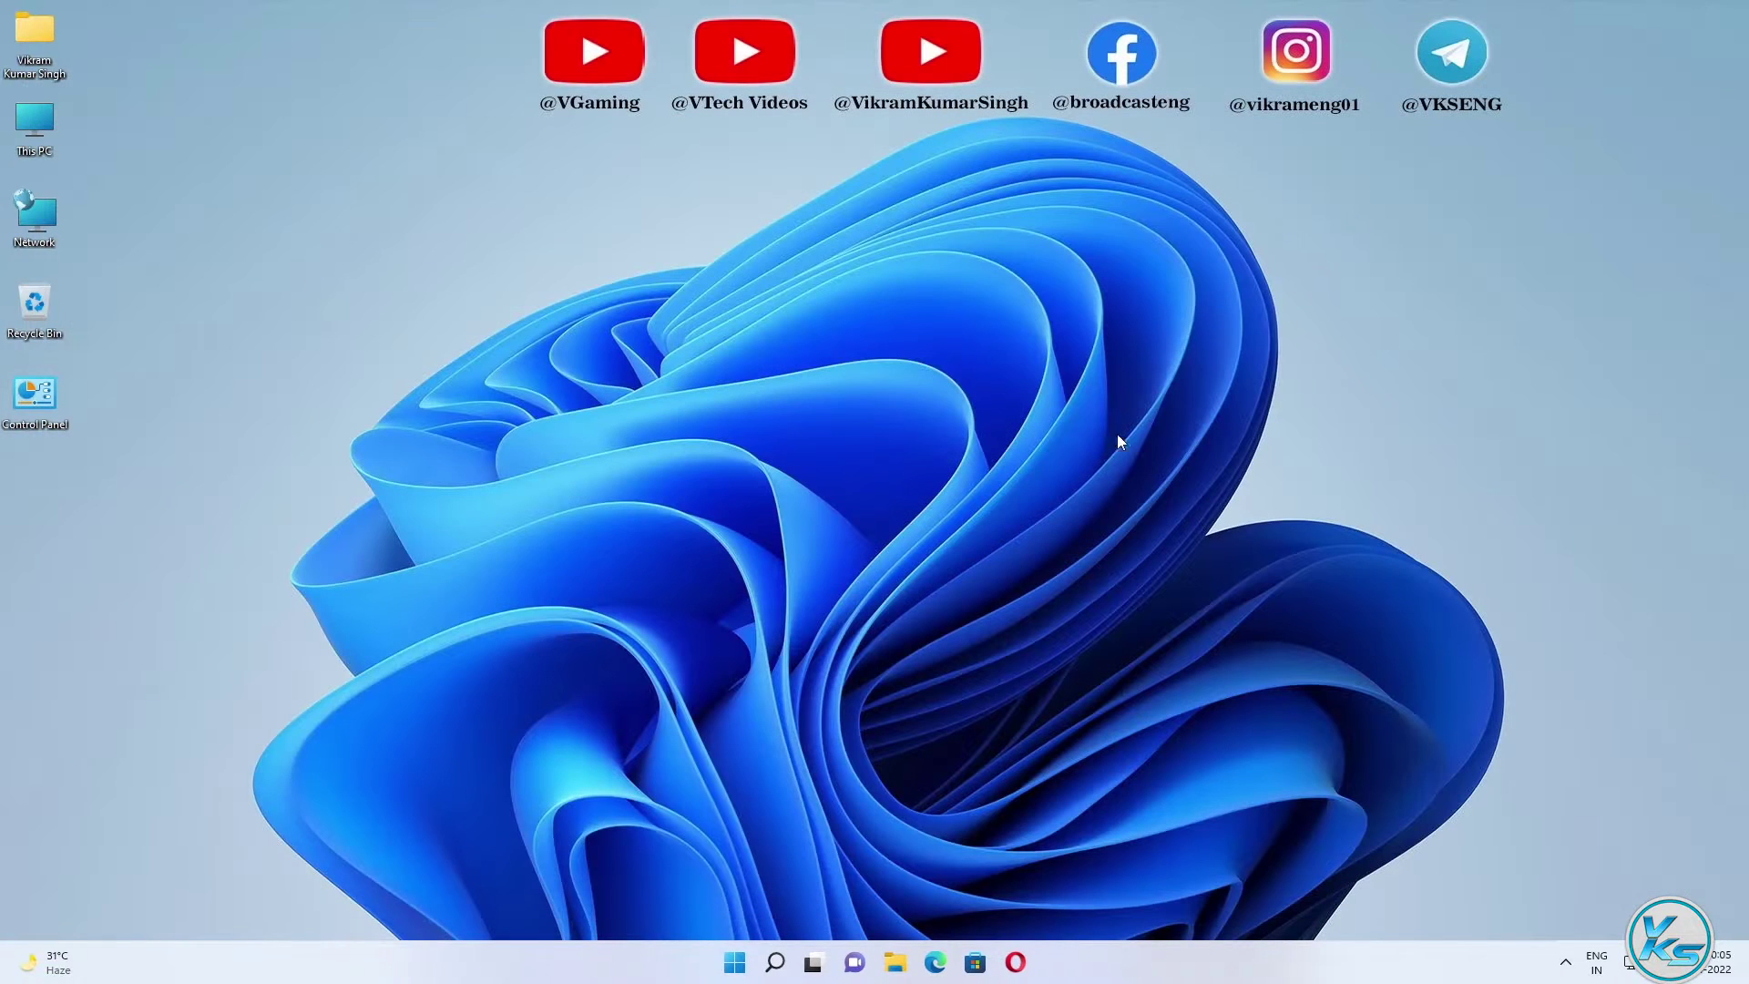
right_click(737, 962)
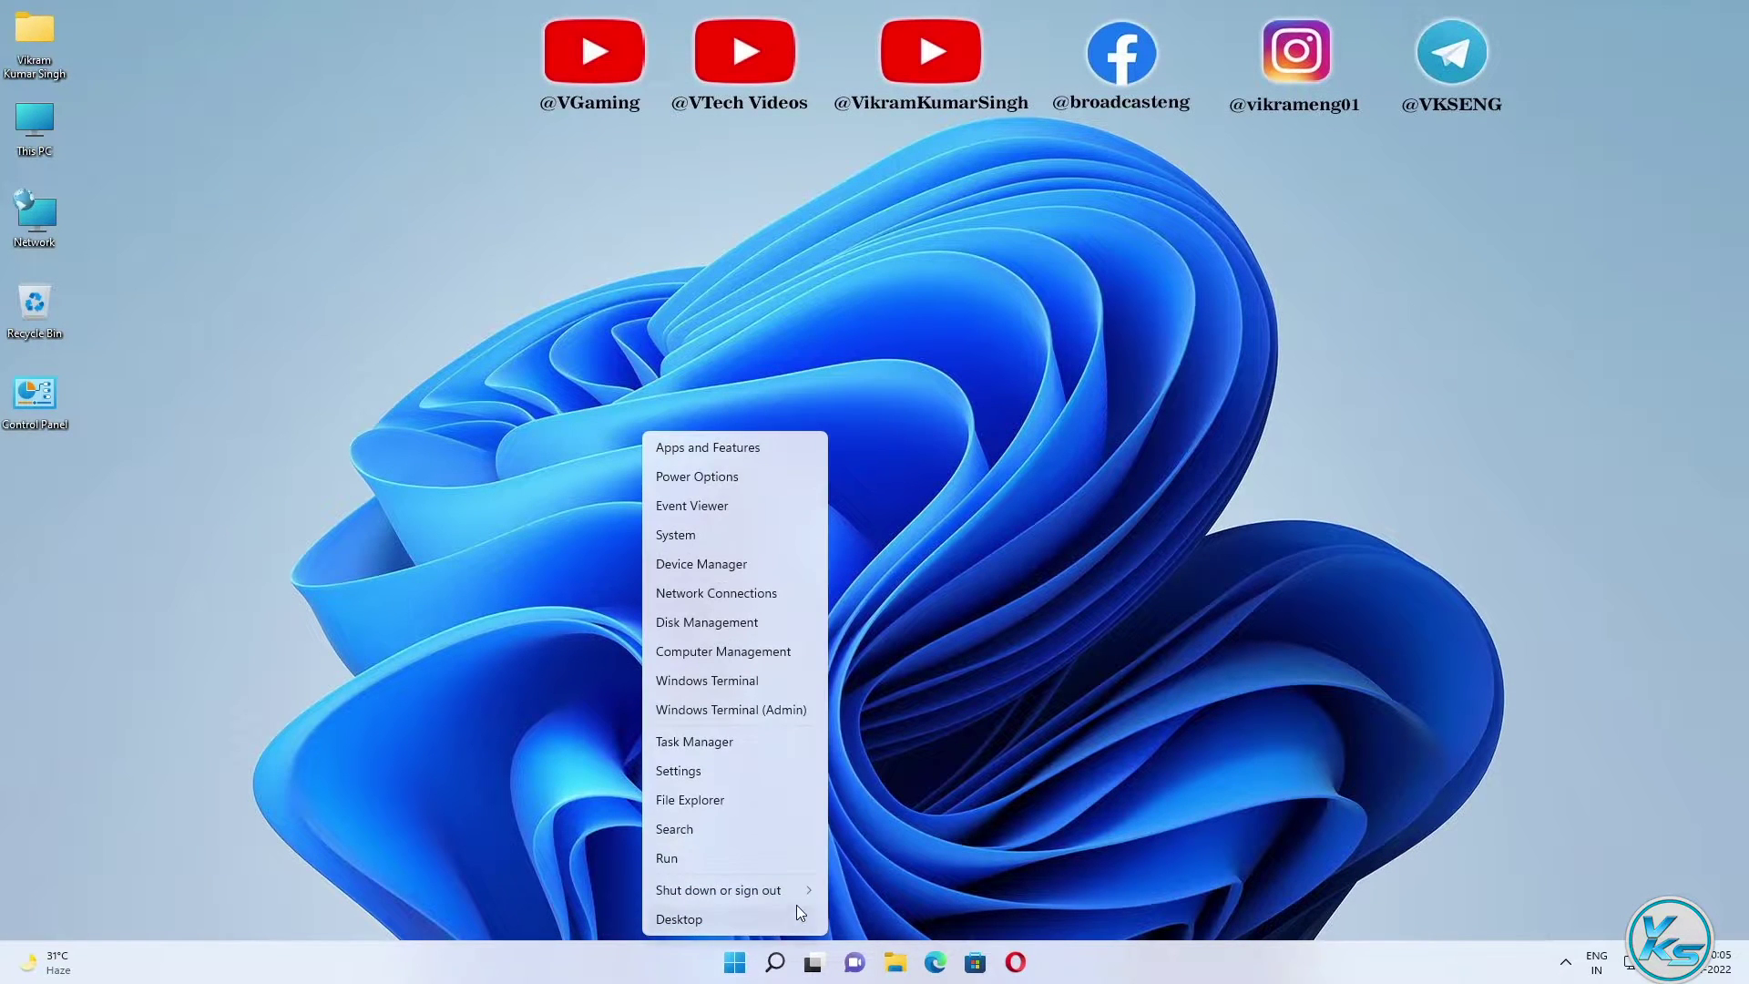
mouse_move(802, 893)
click(1145, 803)
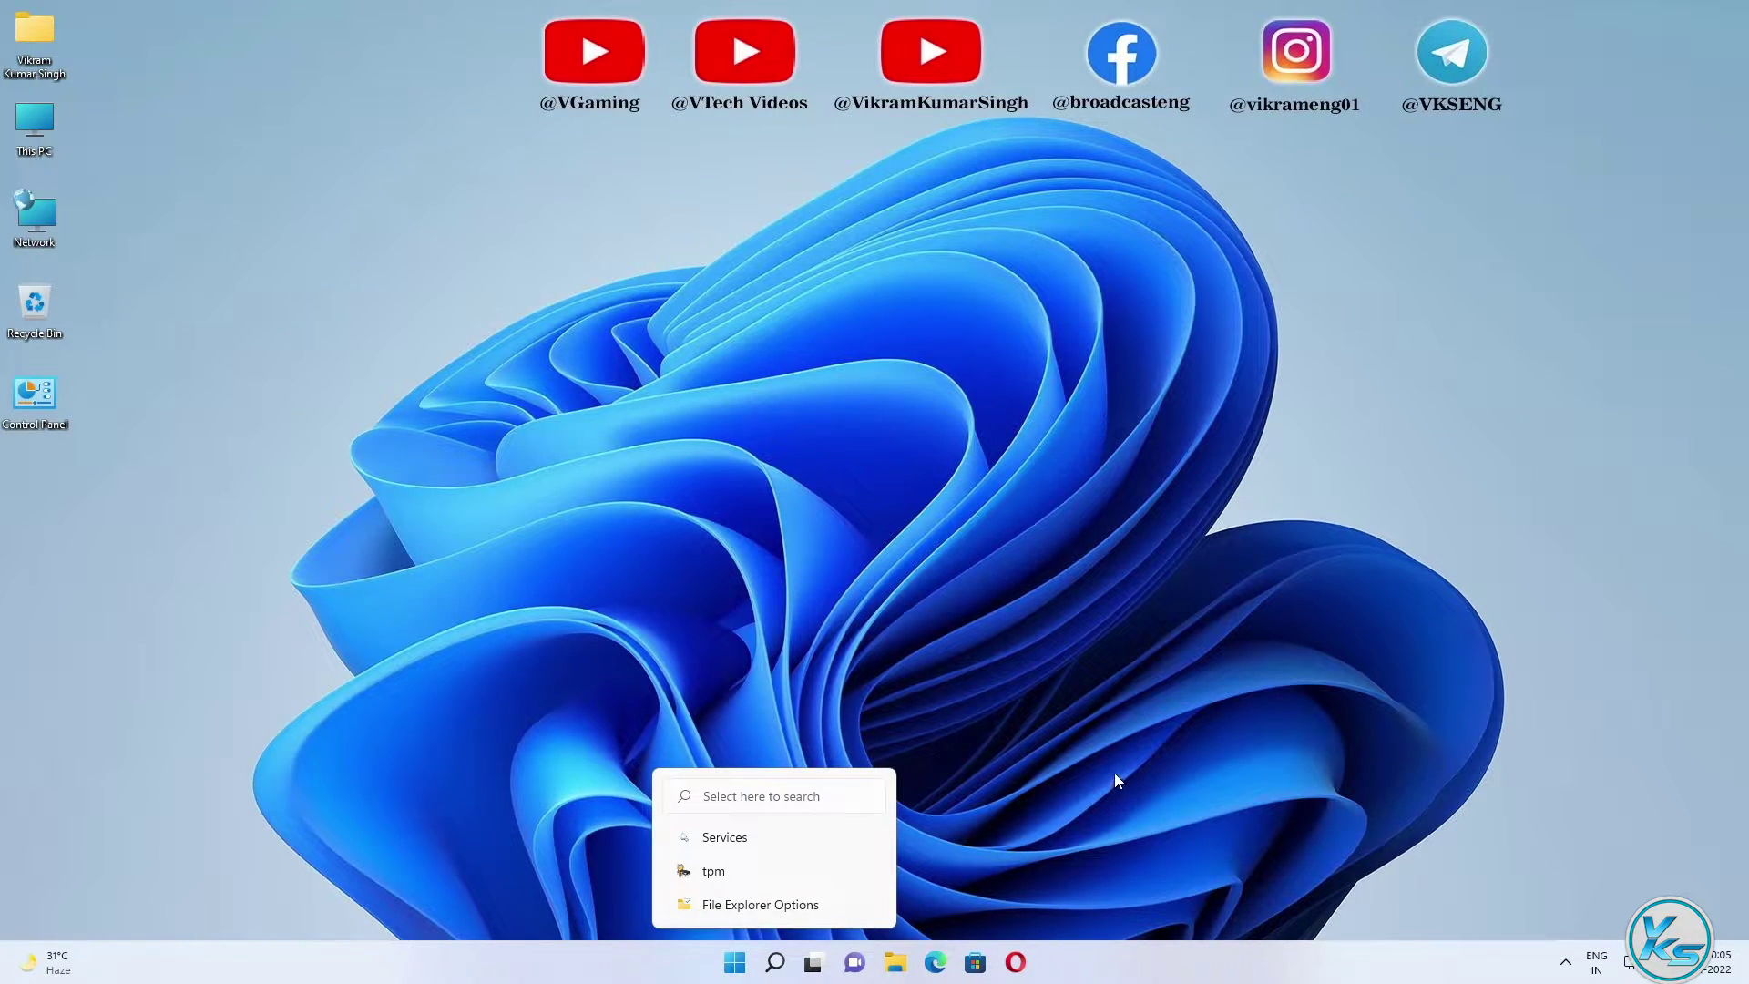
click(380, 719)
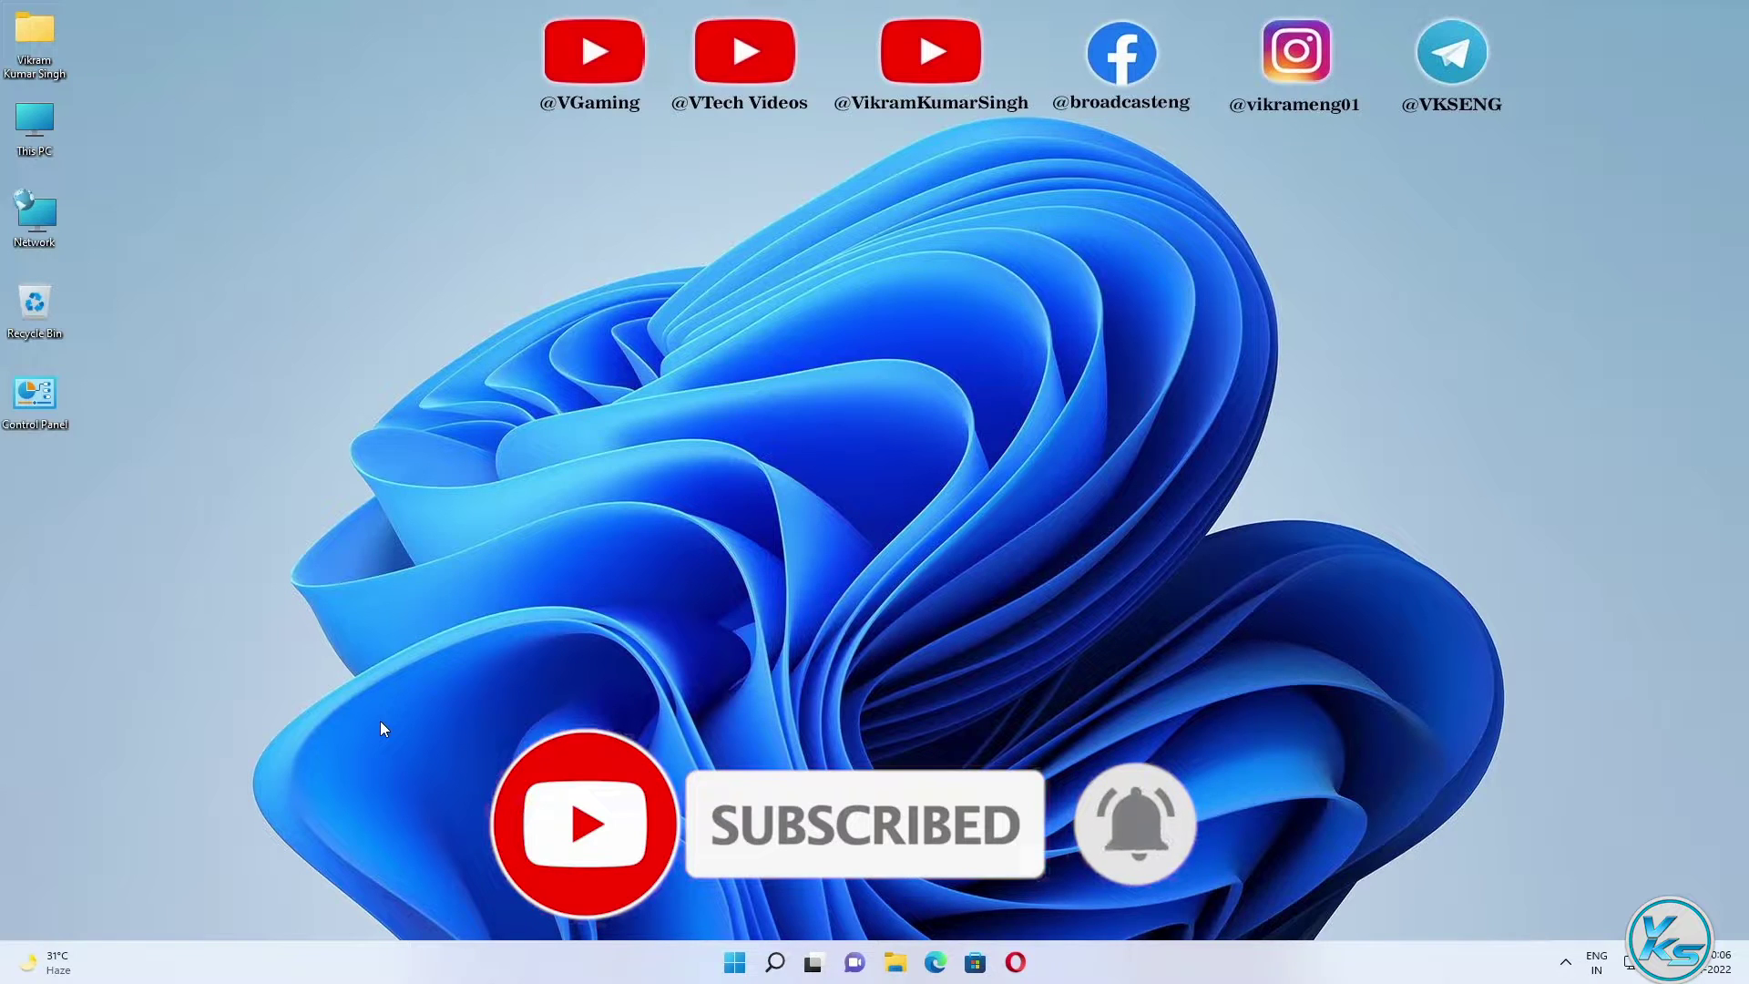
Search Windows for "index" and open Indexing Options, moving its window toward the middle of the desktop
click(789, 943)
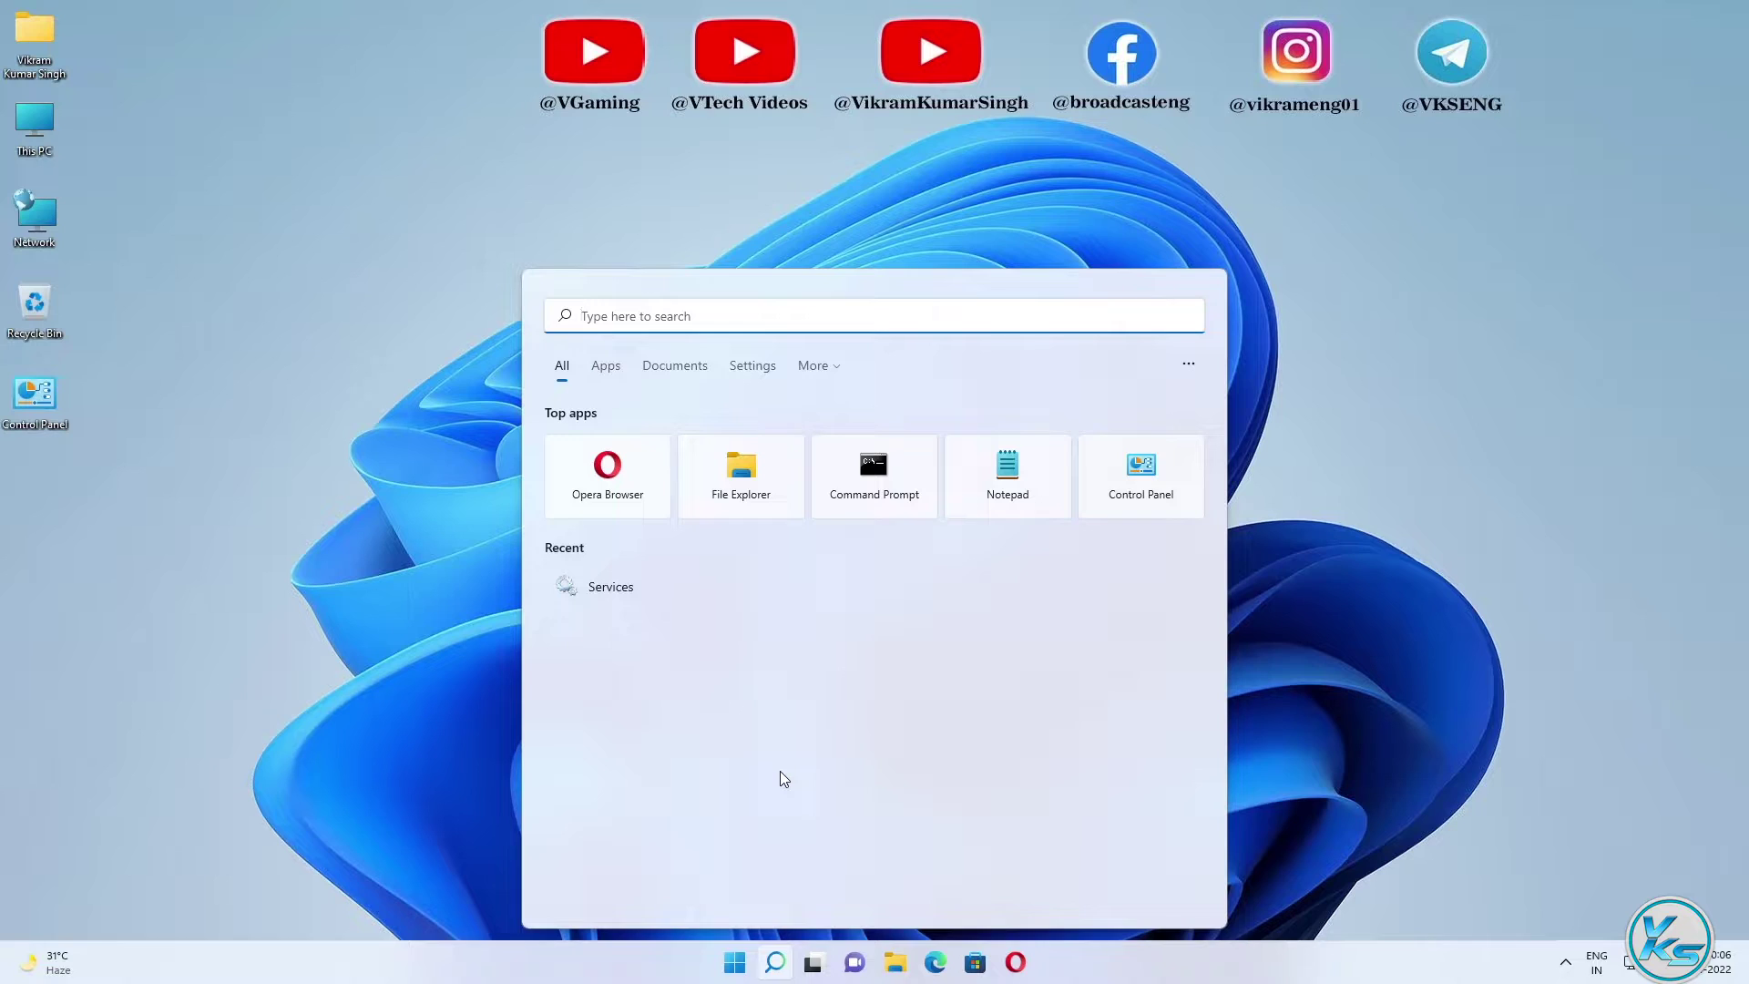
text(index)
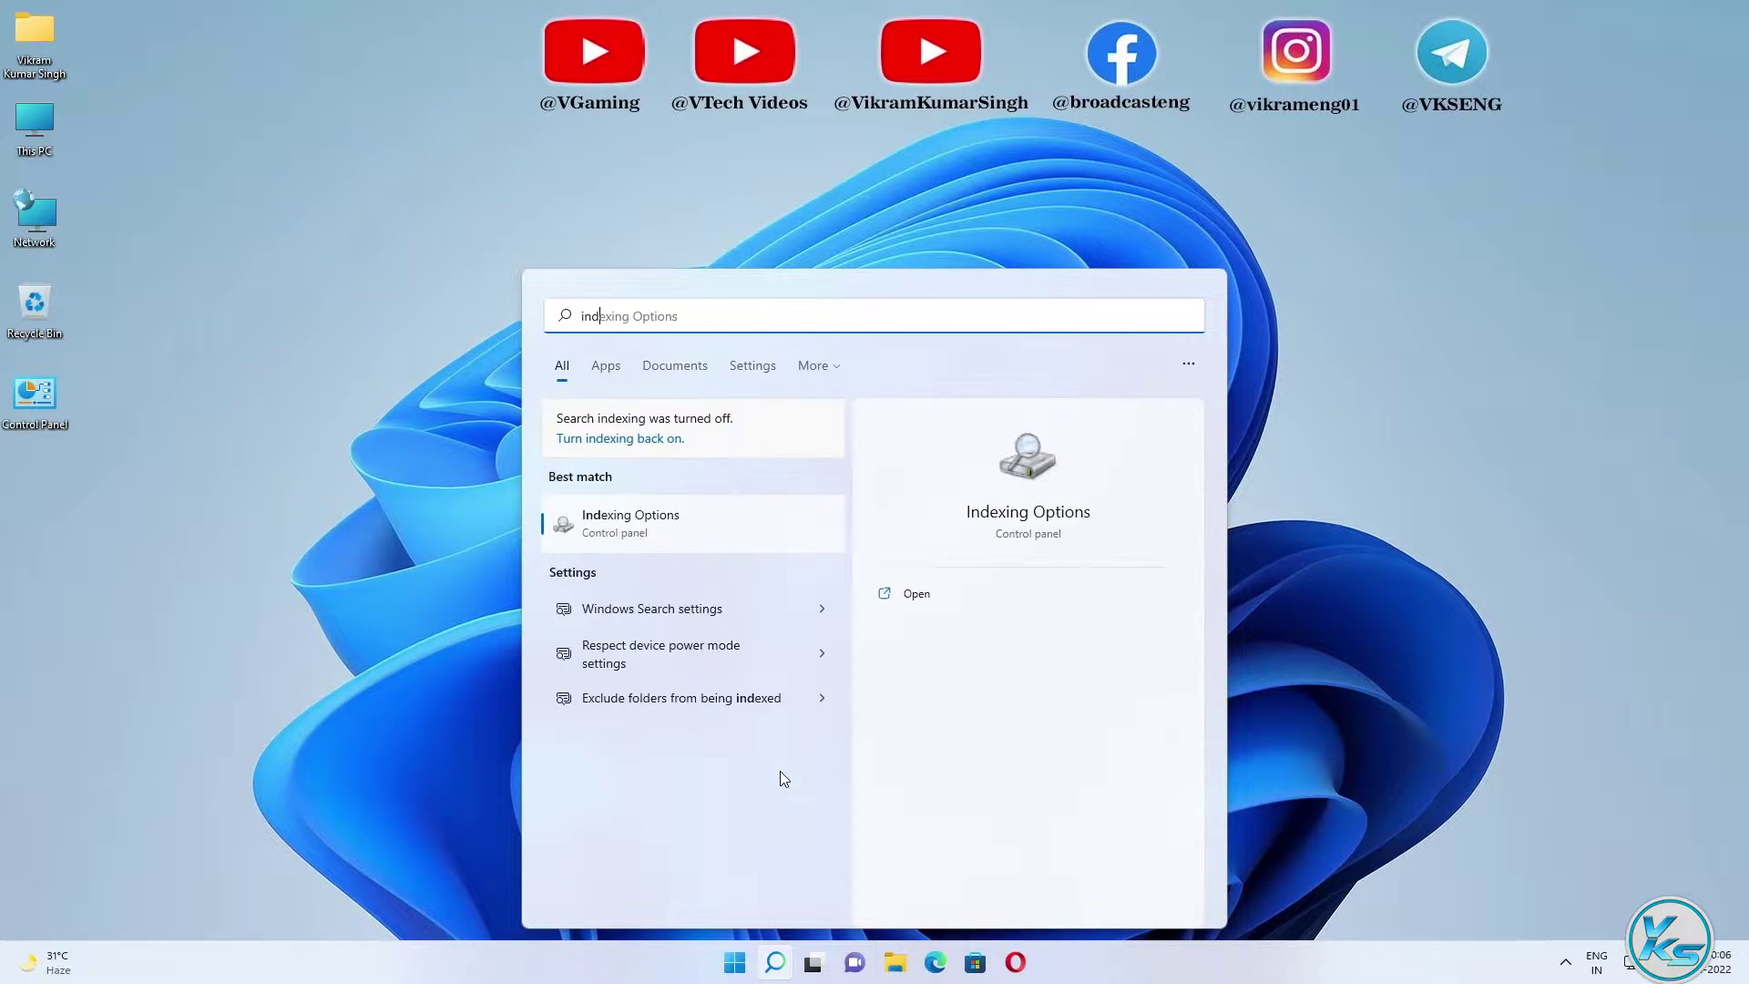
click(649, 533)
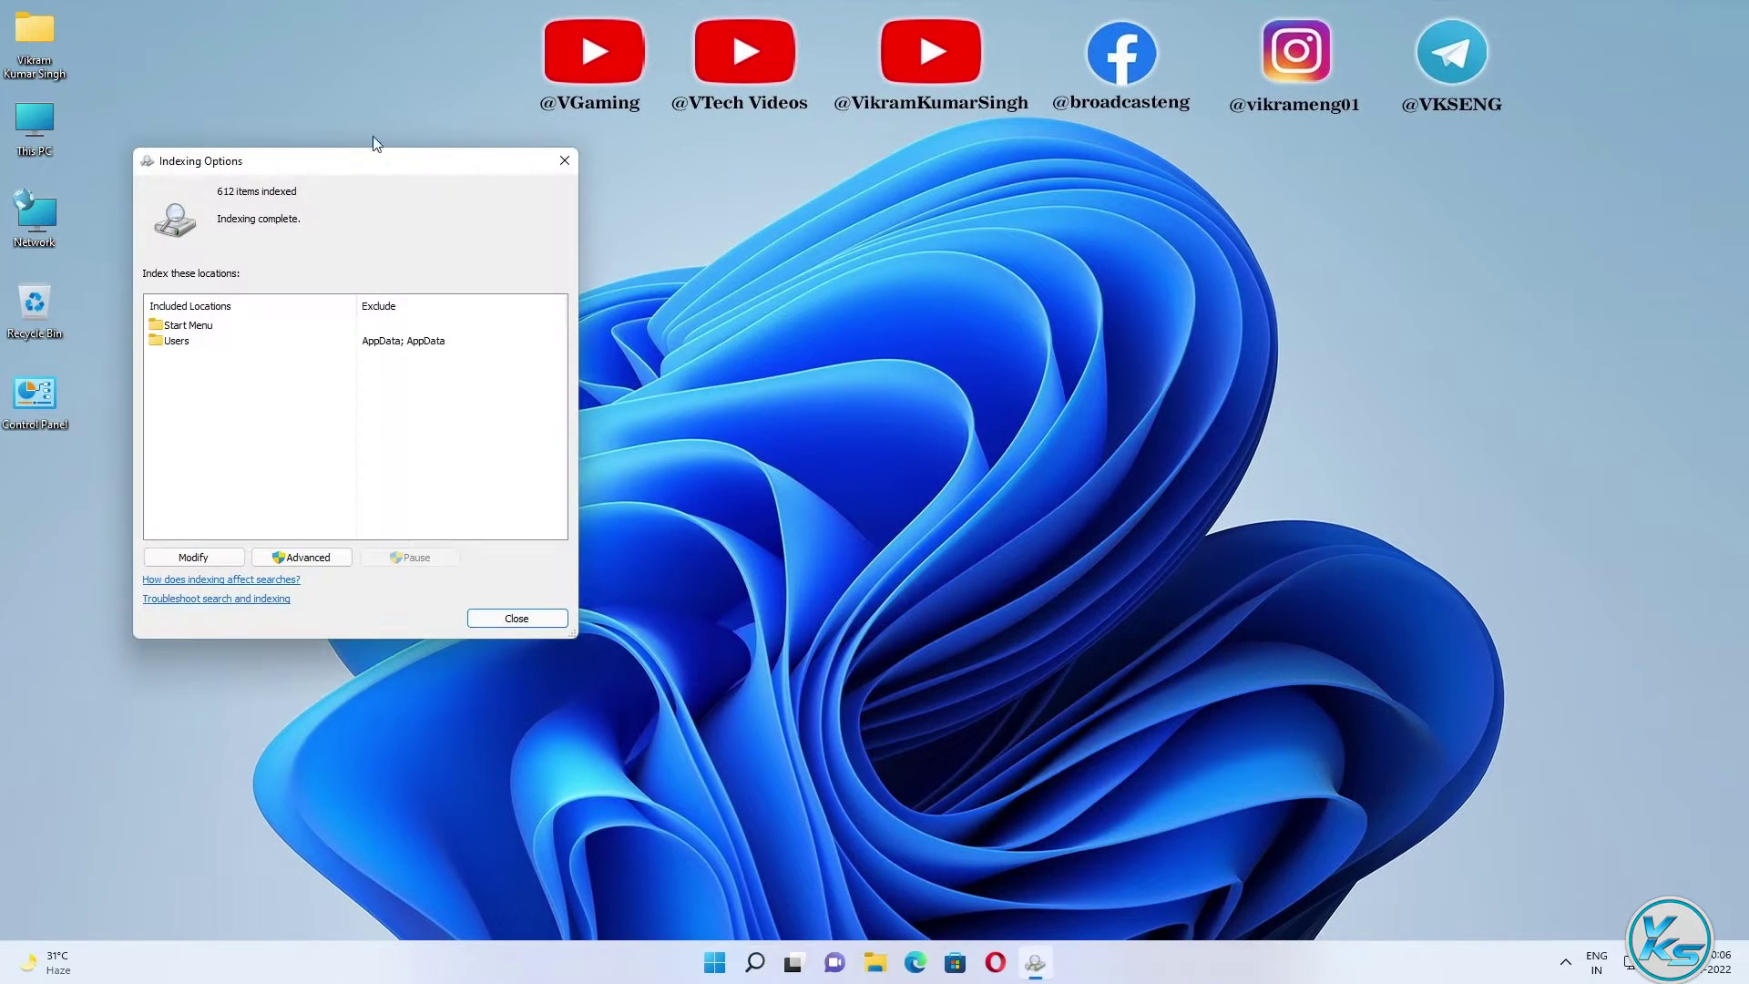
drag(386, 169, 826, 195)
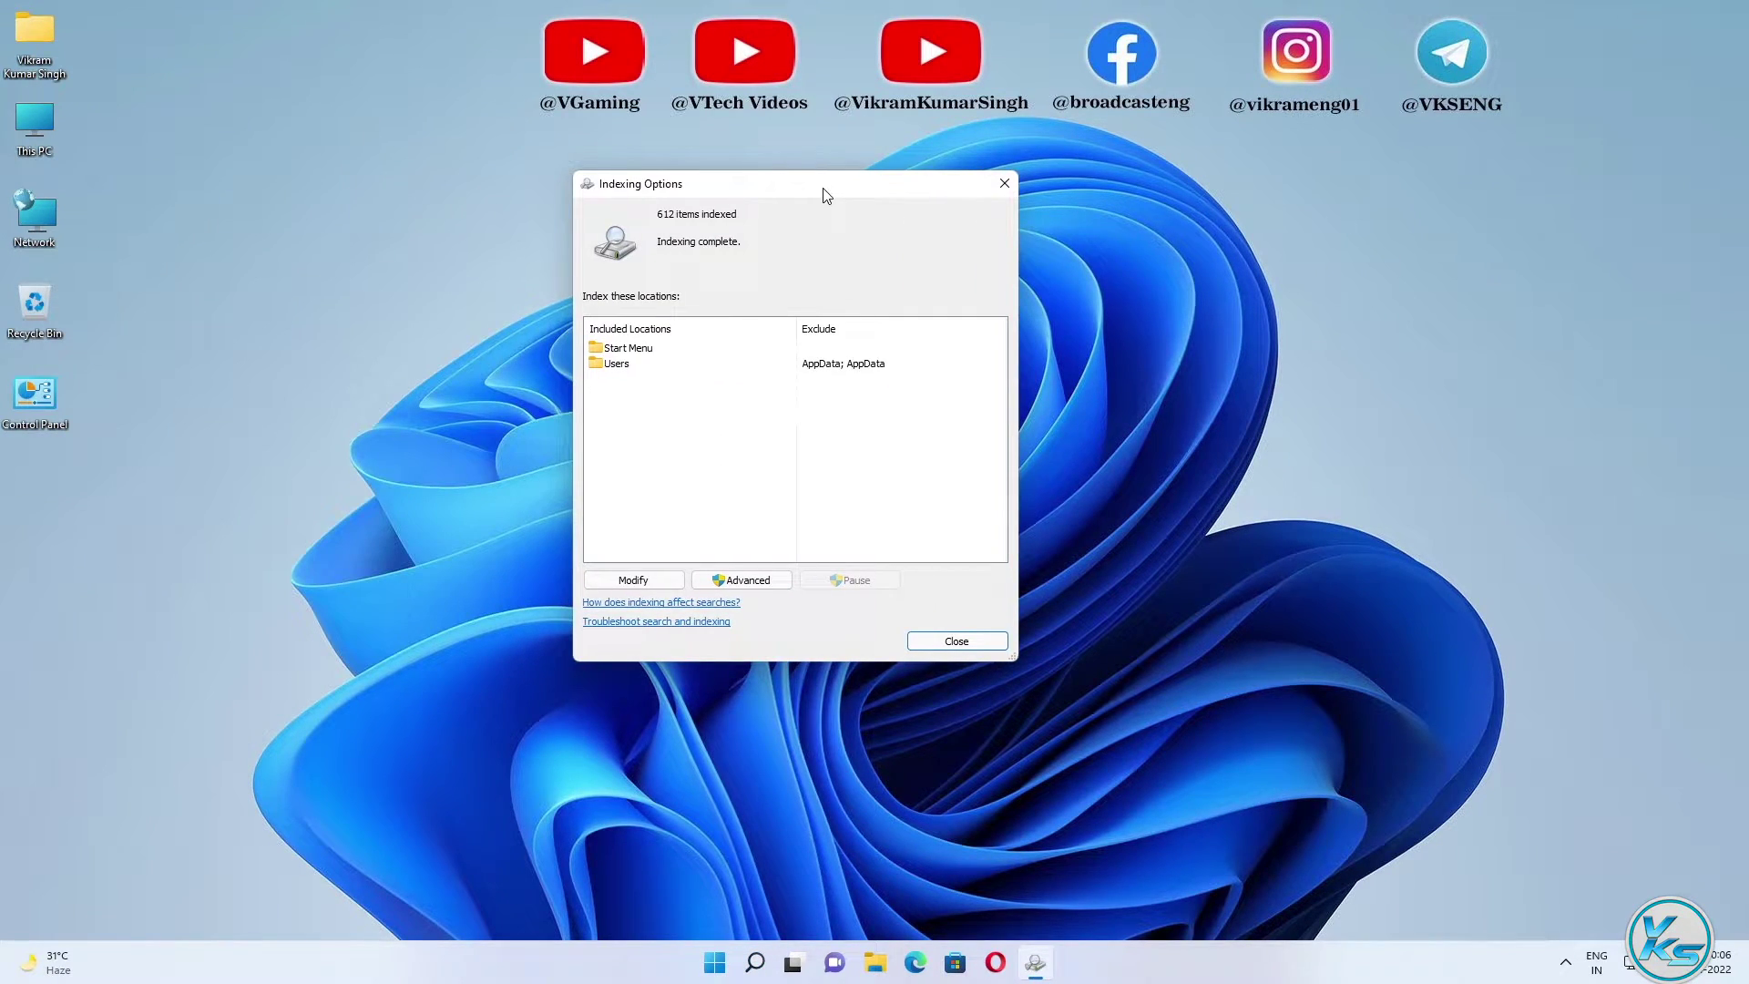
Delete and rebuild the search index from the advanced indexing options, accepting the rebuild confirmation
click(755, 583)
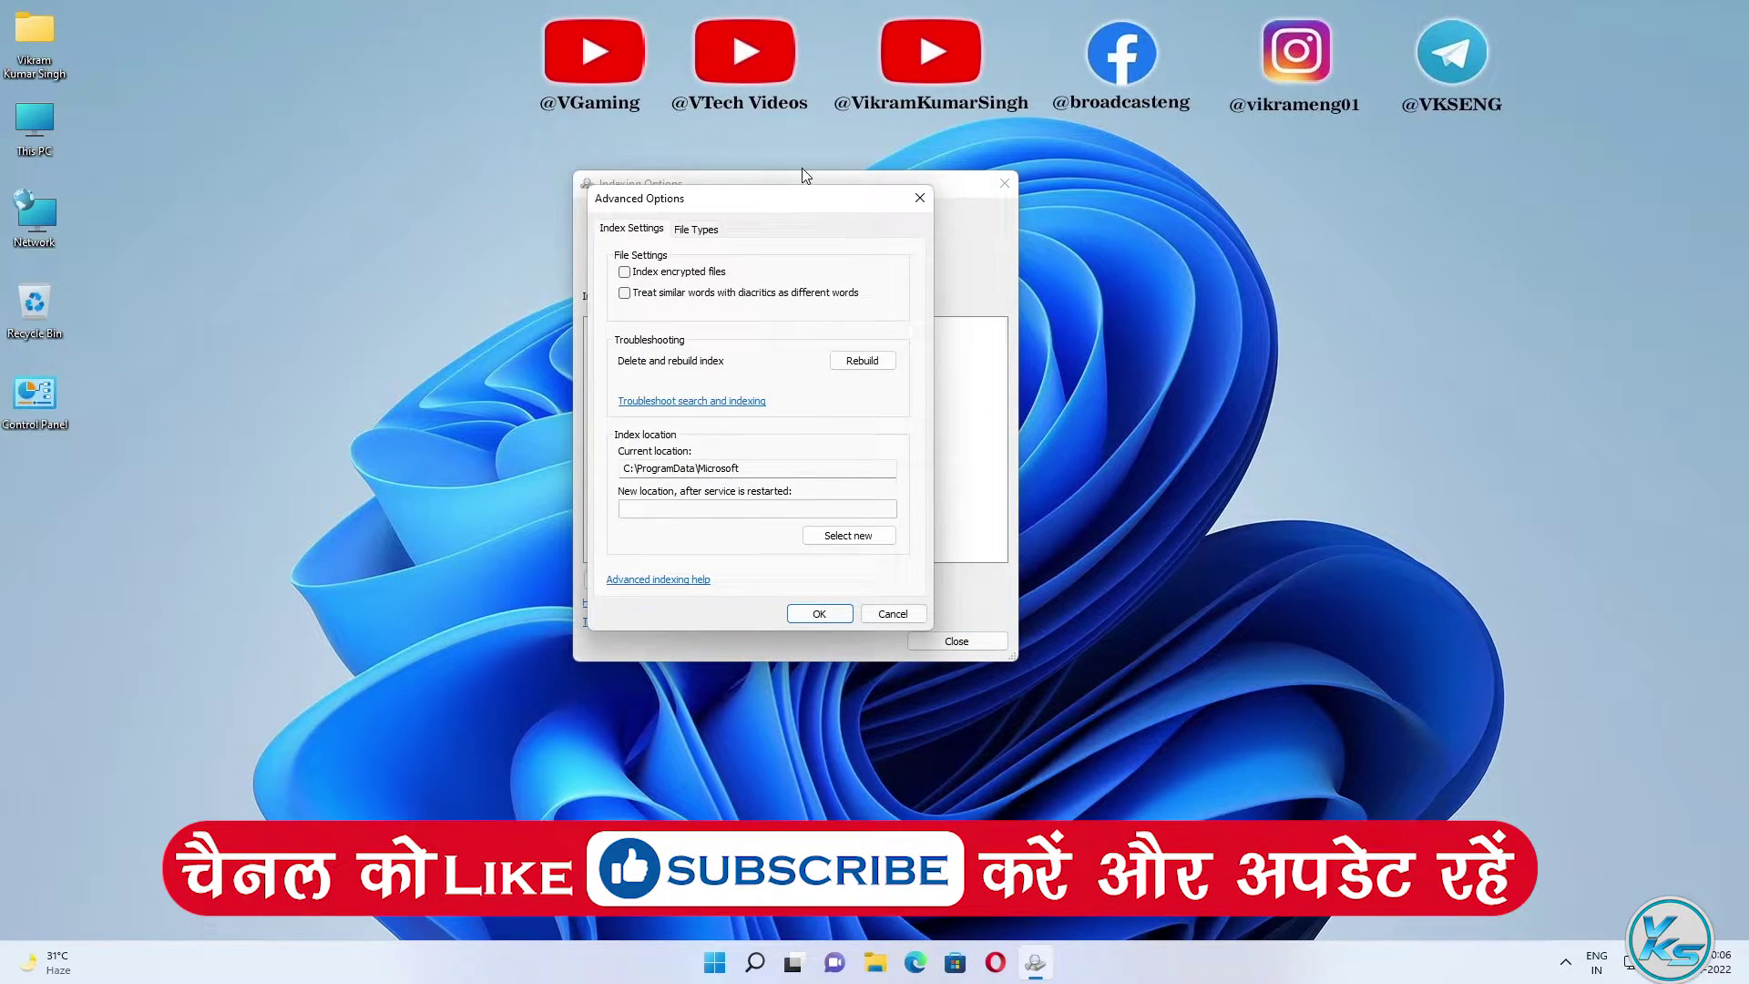
drag(820, 210, 926, 211)
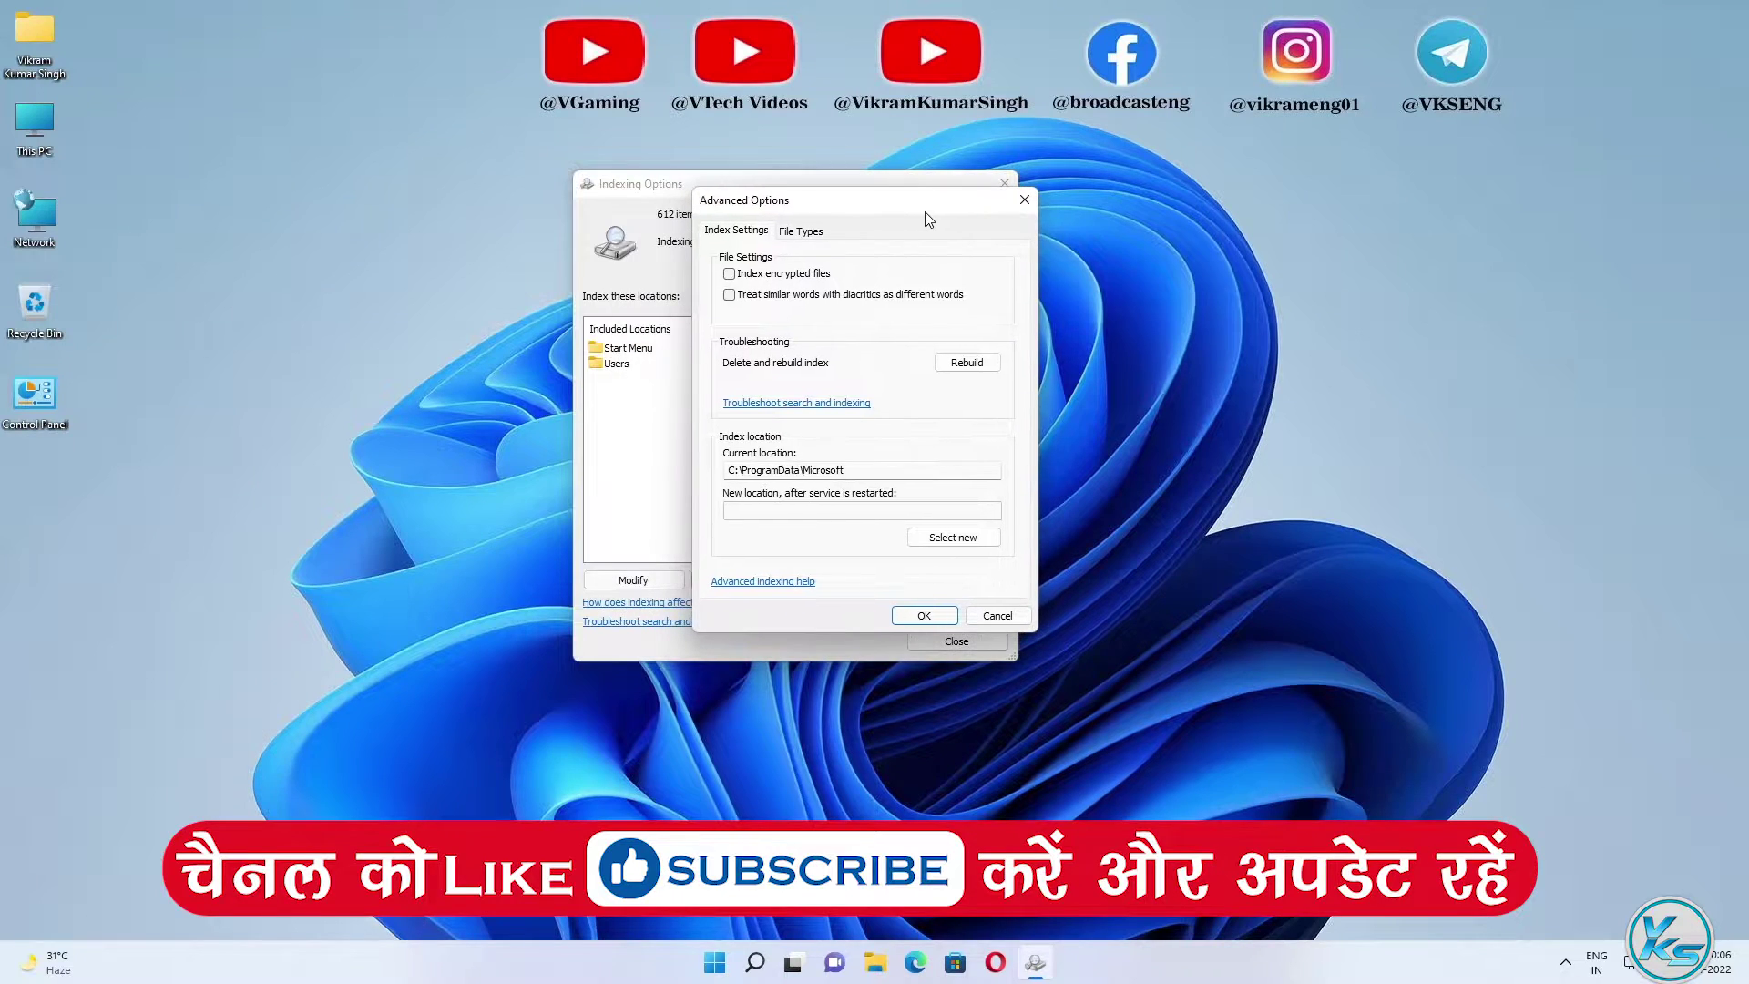
click(965, 365)
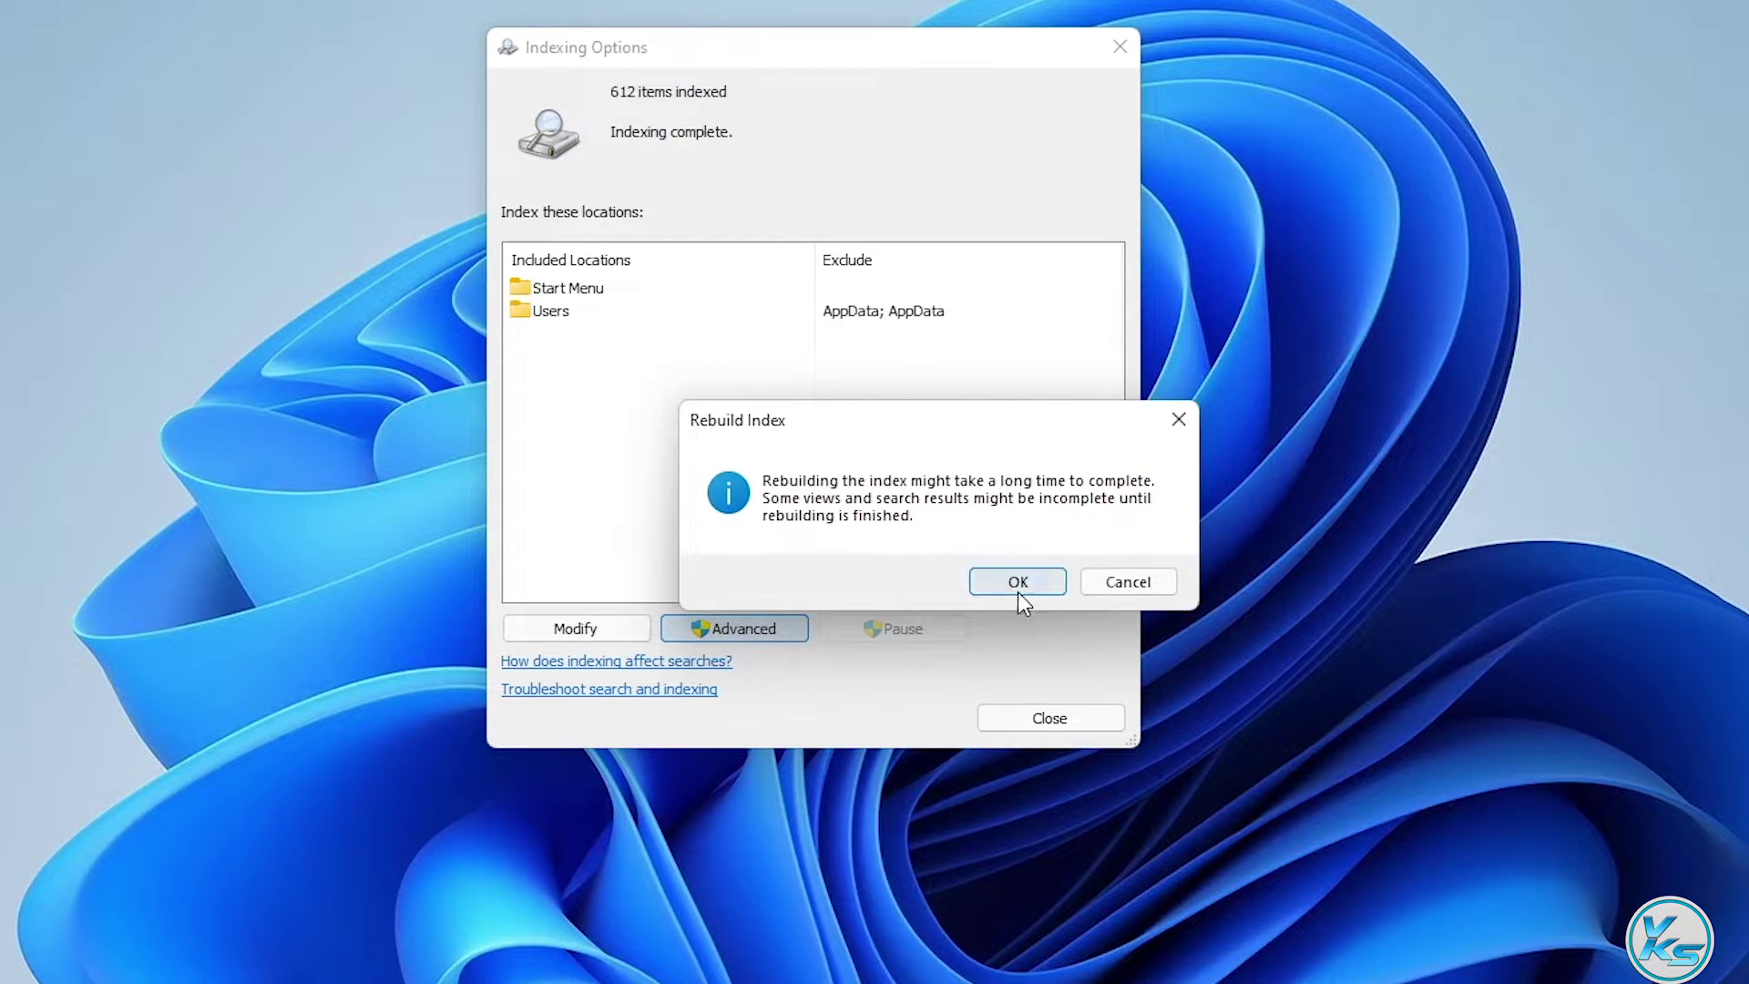
click(1019, 583)
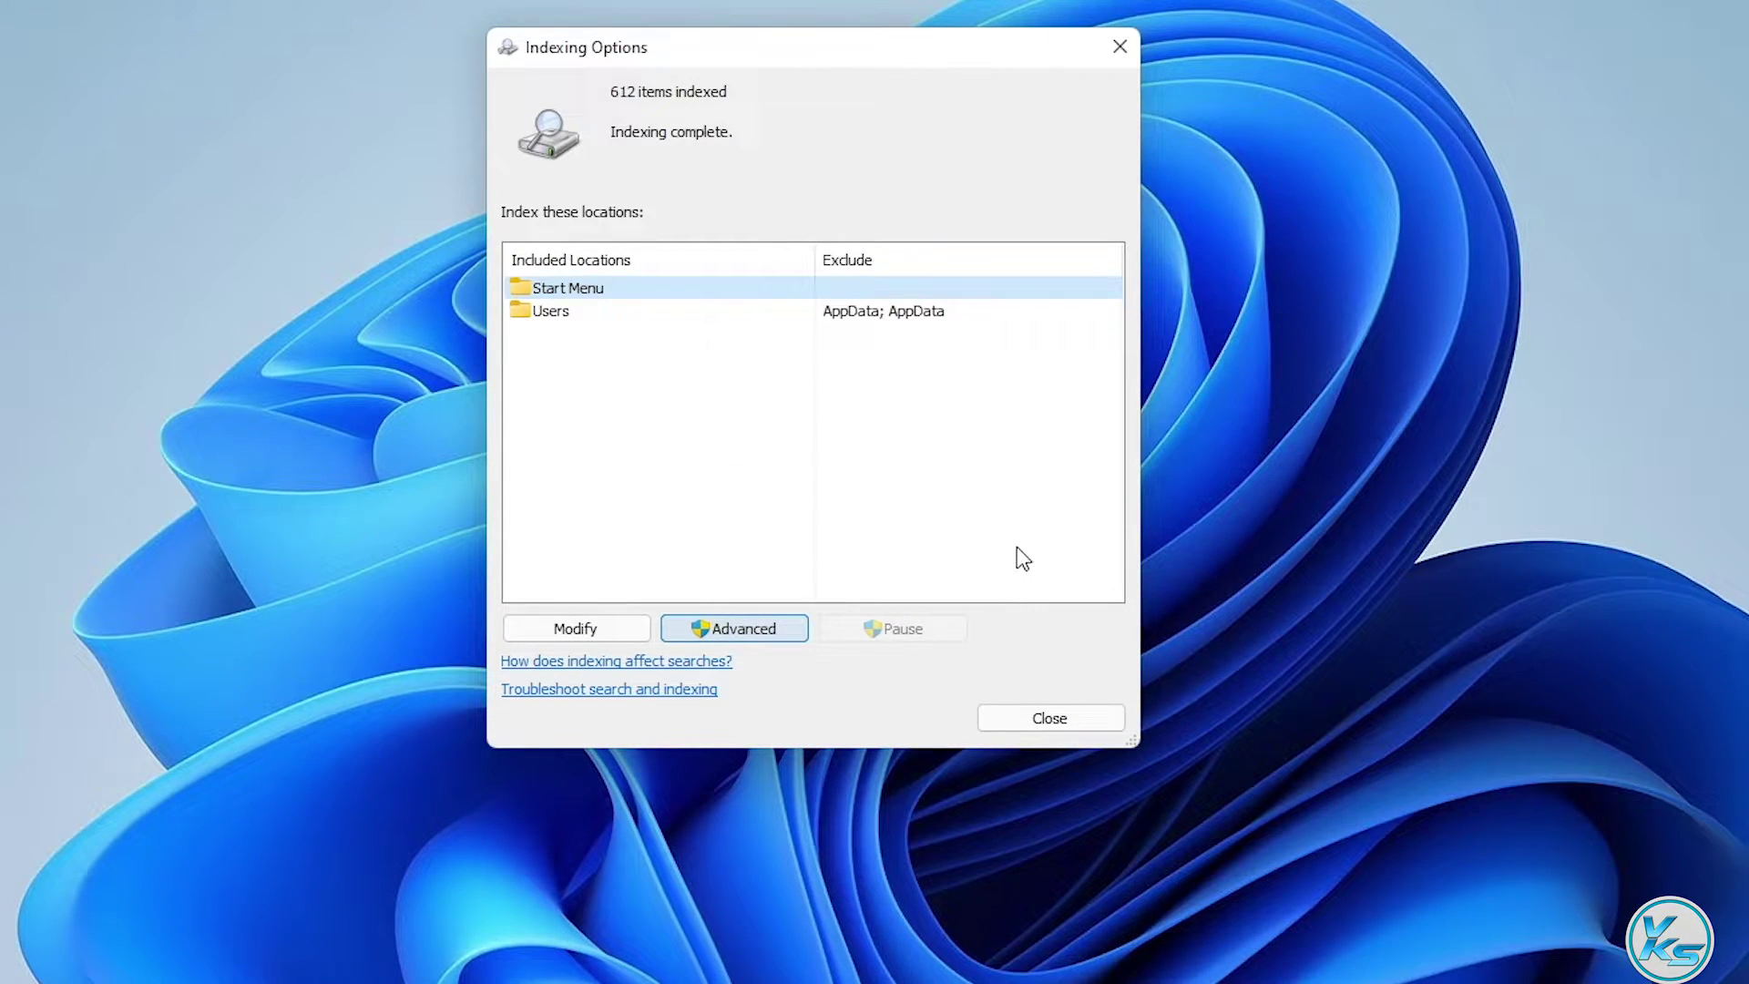